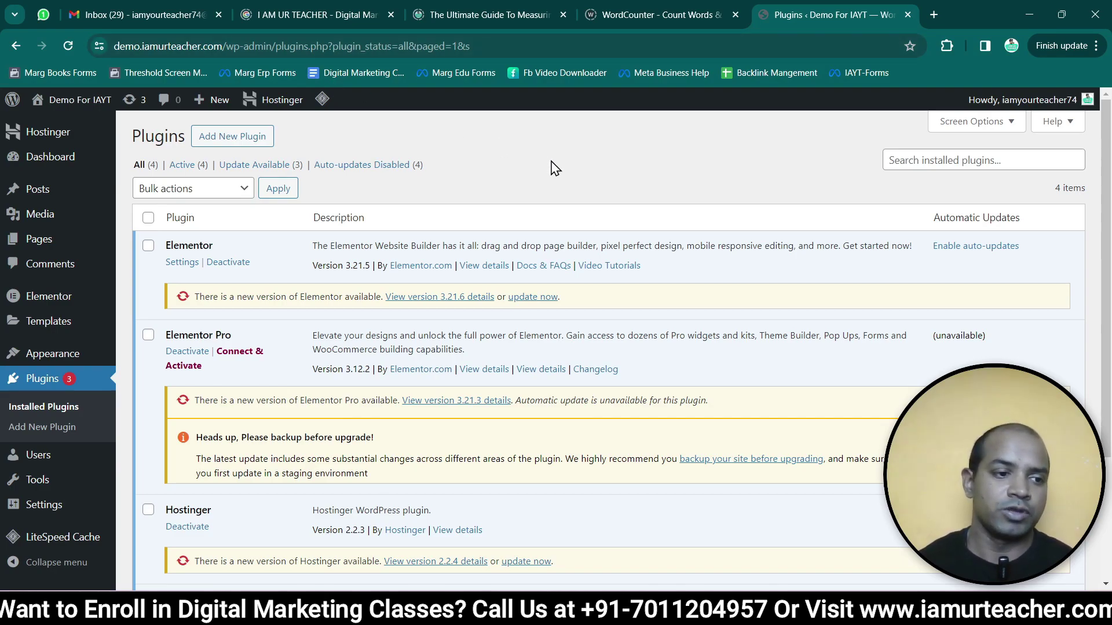
- Open the live Demo For IAYT site in a separate browser tab and look through its current homepage
{"action": "mouse_move", "coordinate": [63, 299]}
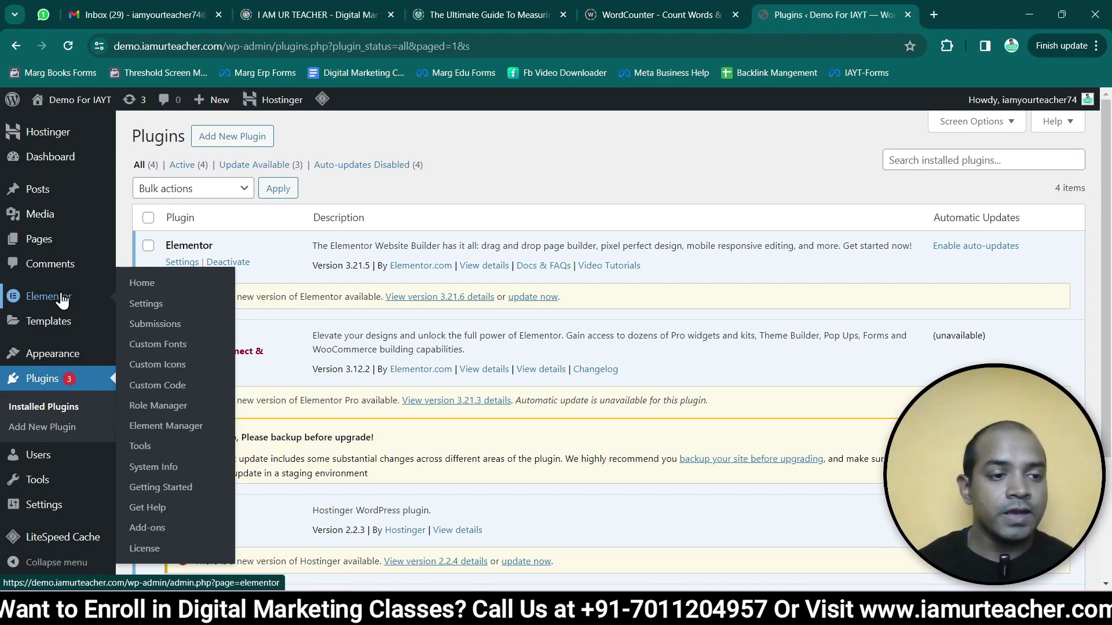
{"action": "mouse_move", "coordinate": [64, 101]}
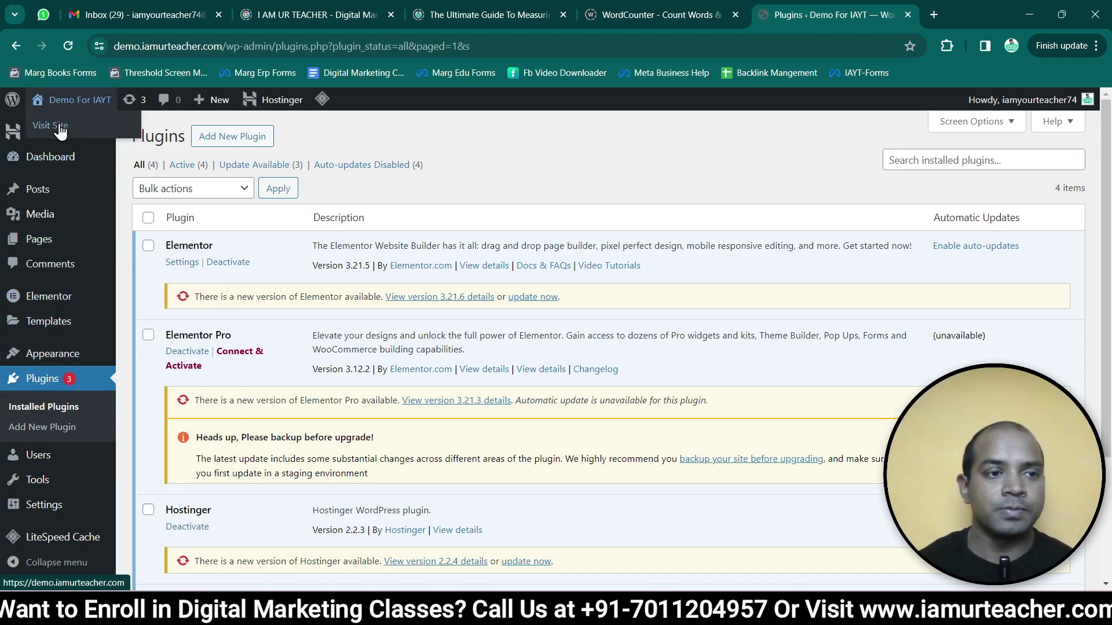
{"action": "left_click", "coordinate": [61, 127], "text": "ctrl"}
{"action": "left_click", "coordinate": [863, 15]}
{"action": "scroll", "coordinate": [664, 376], "scroll_direction": "down", "scroll_amount": 15}
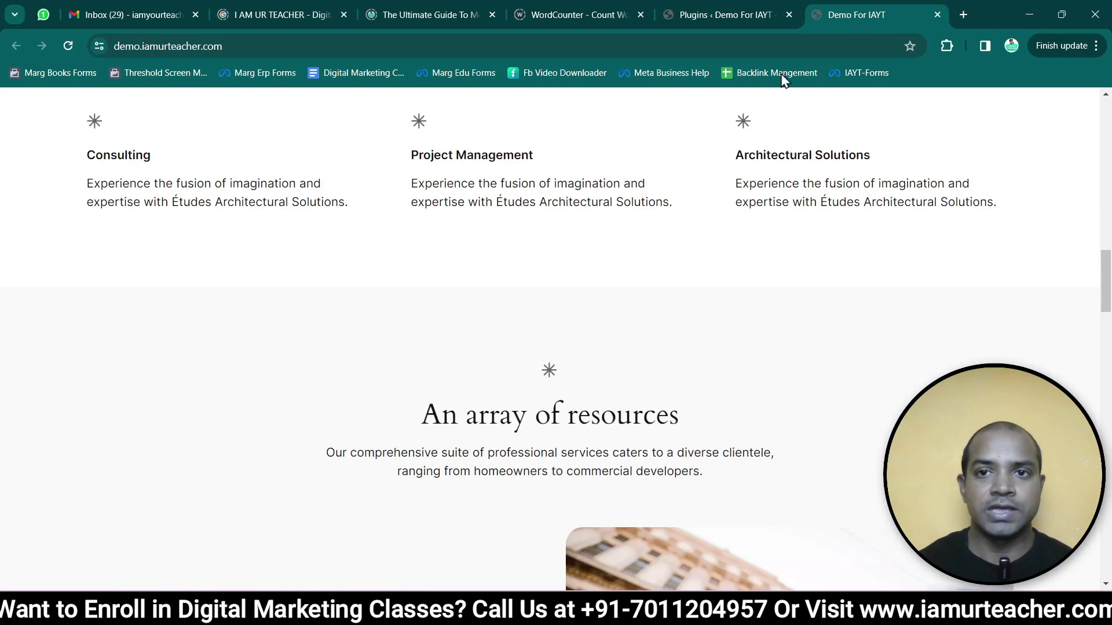
- Install and activate the Astra theme from the popular themes, and reload the live site to check it
{"action": "left_click", "coordinate": [742, 15]}
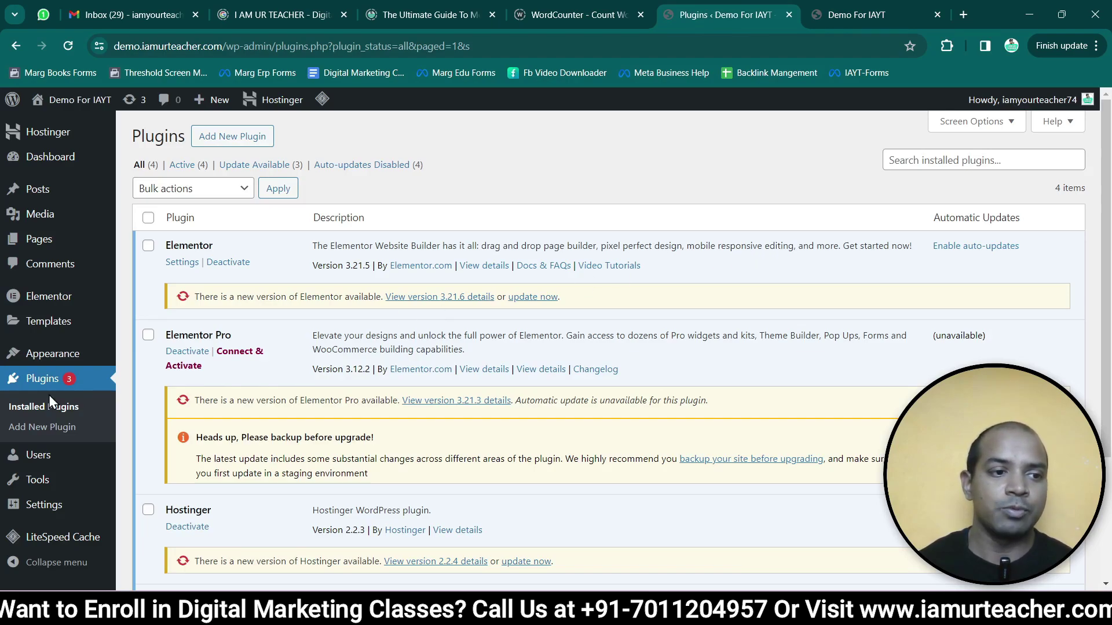
{"action": "mouse_move", "coordinate": [70, 364]}
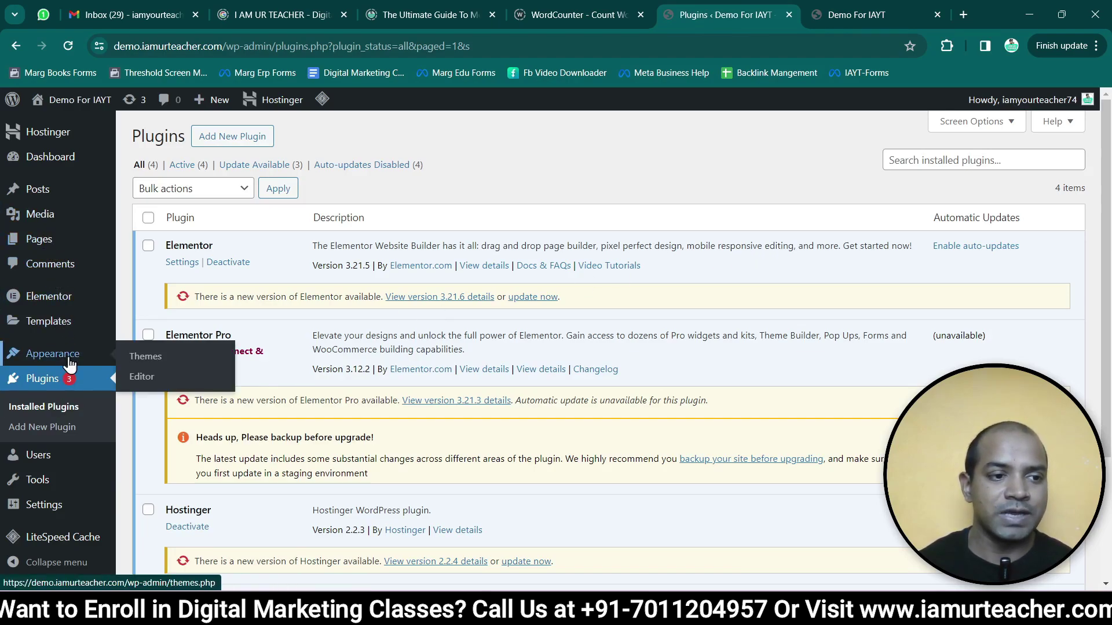
{"action": "left_click", "coordinate": [171, 361]}
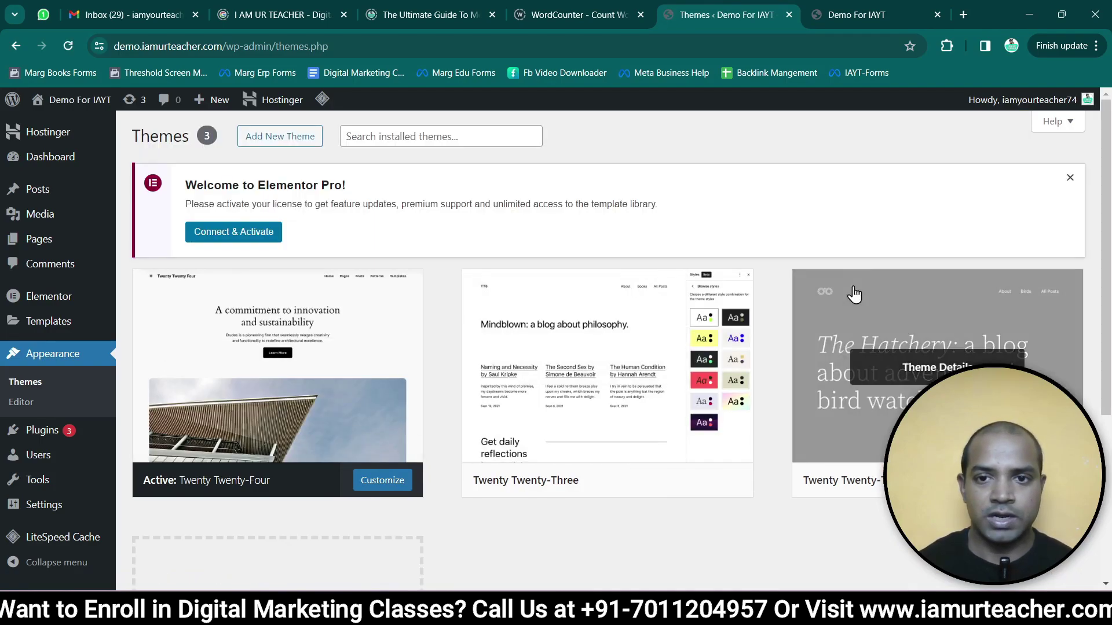
{"action": "left_click", "coordinate": [408, 137]}
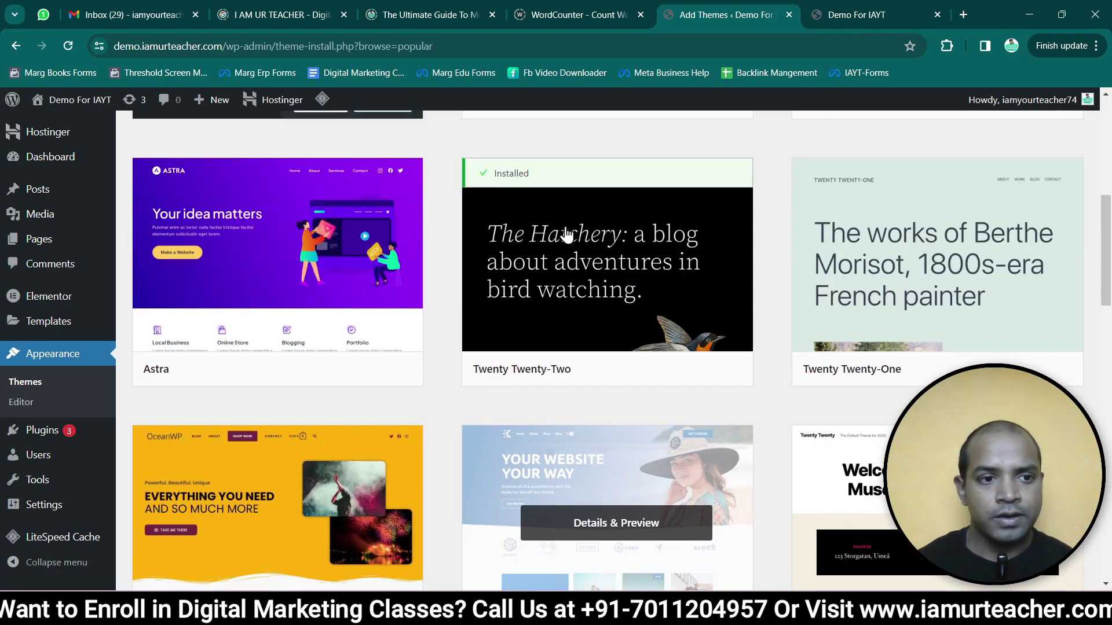
{"action": "mouse_move", "coordinate": [227, 269]}
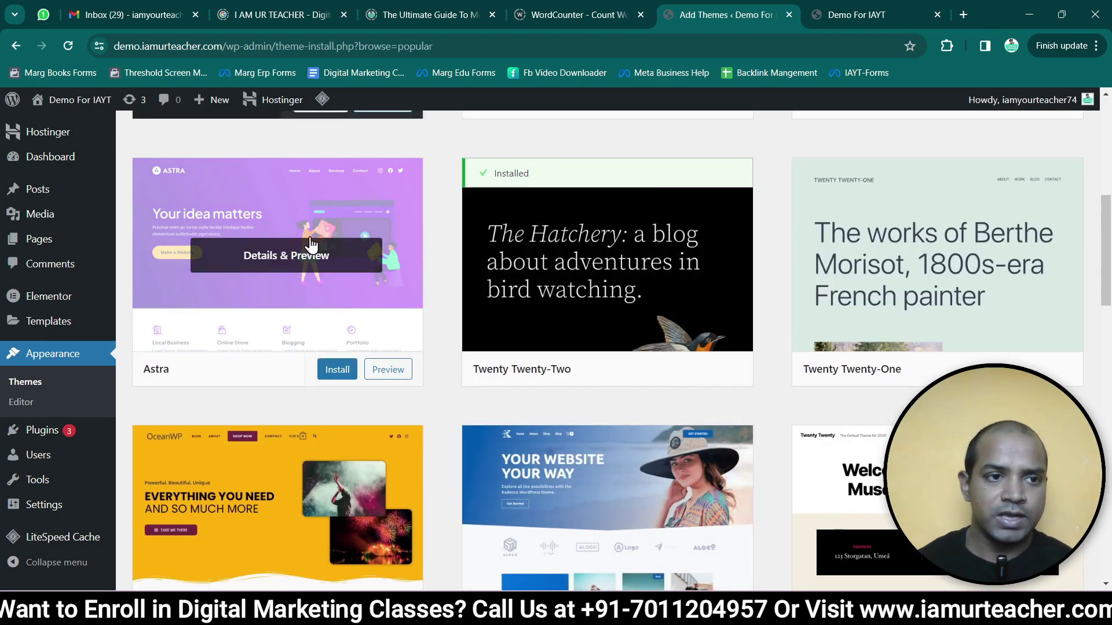
{"action": "left_click", "coordinate": [338, 371]}
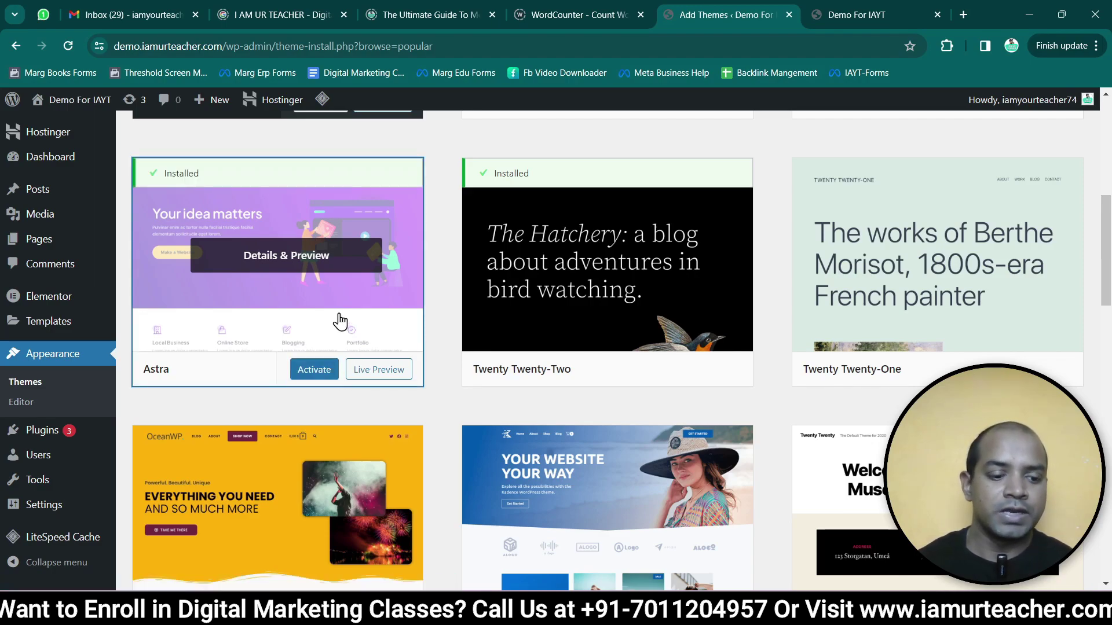
{"action": "left_click", "coordinate": [318, 375]}
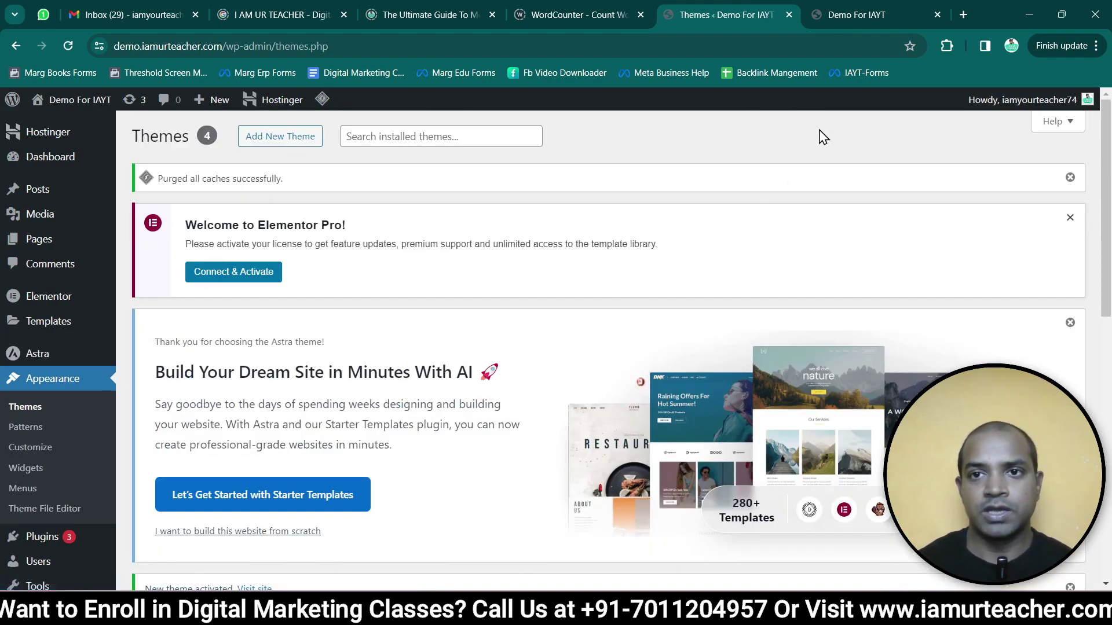
{"action": "left_click", "coordinate": [850, 15]}
{"action": "left_click", "coordinate": [68, 45]}
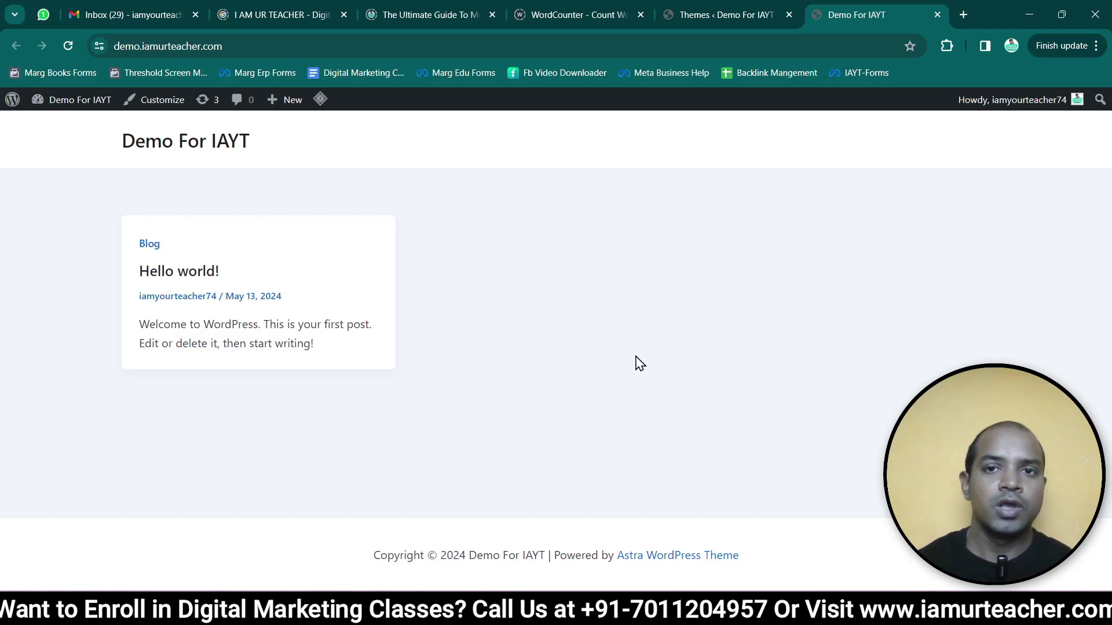
- Create a new page titled "Home", publish it and return to the list of pages
{"action": "left_click", "coordinate": [728, 15]}
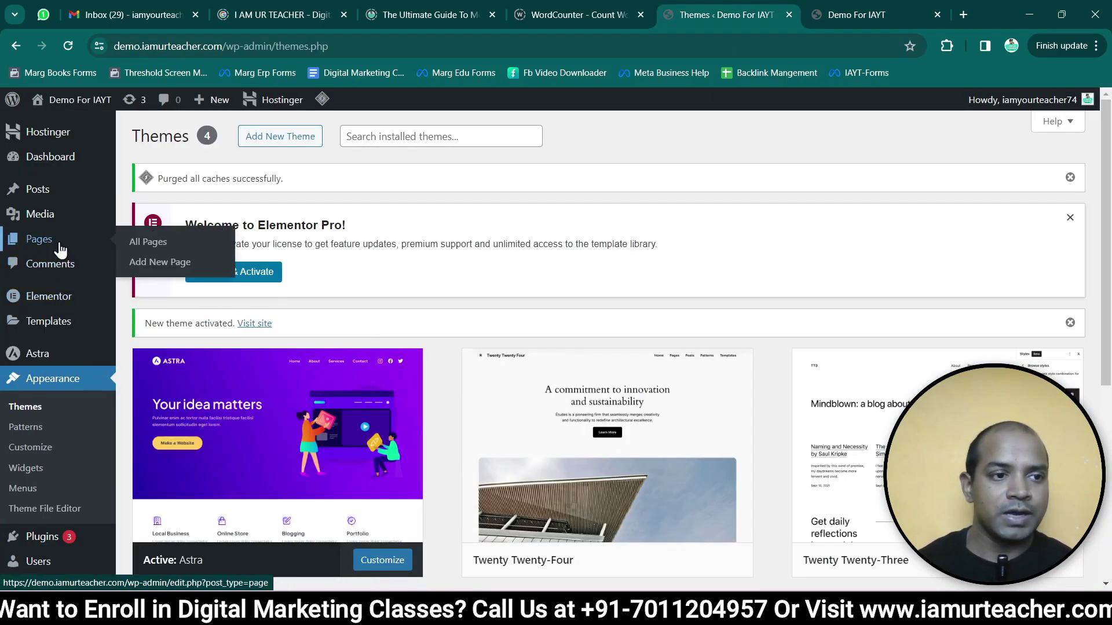
{"action": "left_click", "coordinate": [156, 247]}
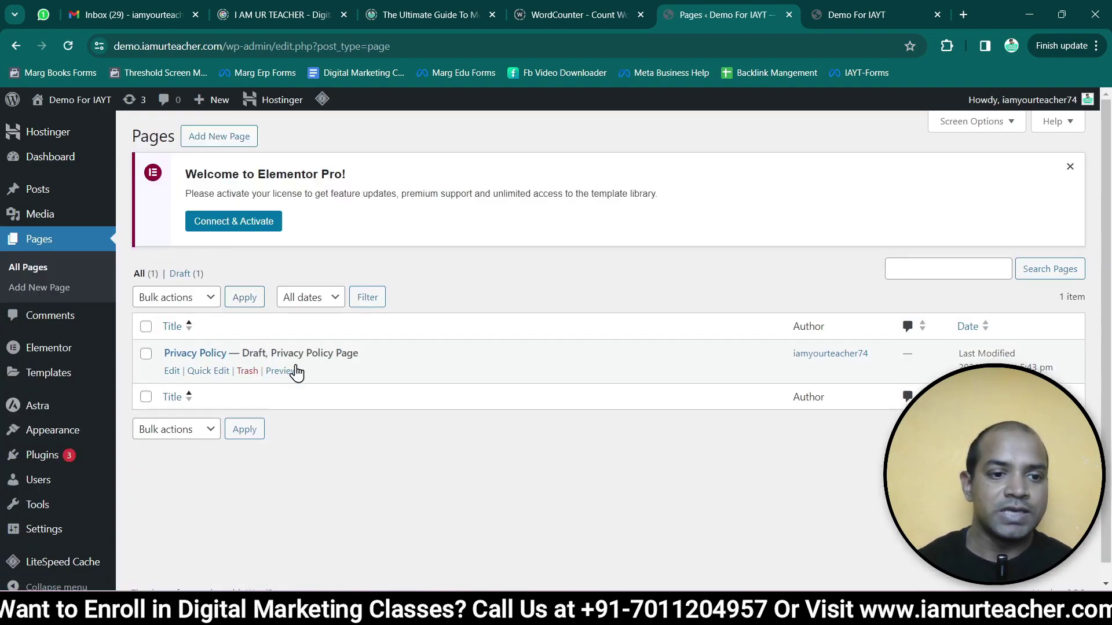
{"action": "left_click", "coordinate": [225, 148]}
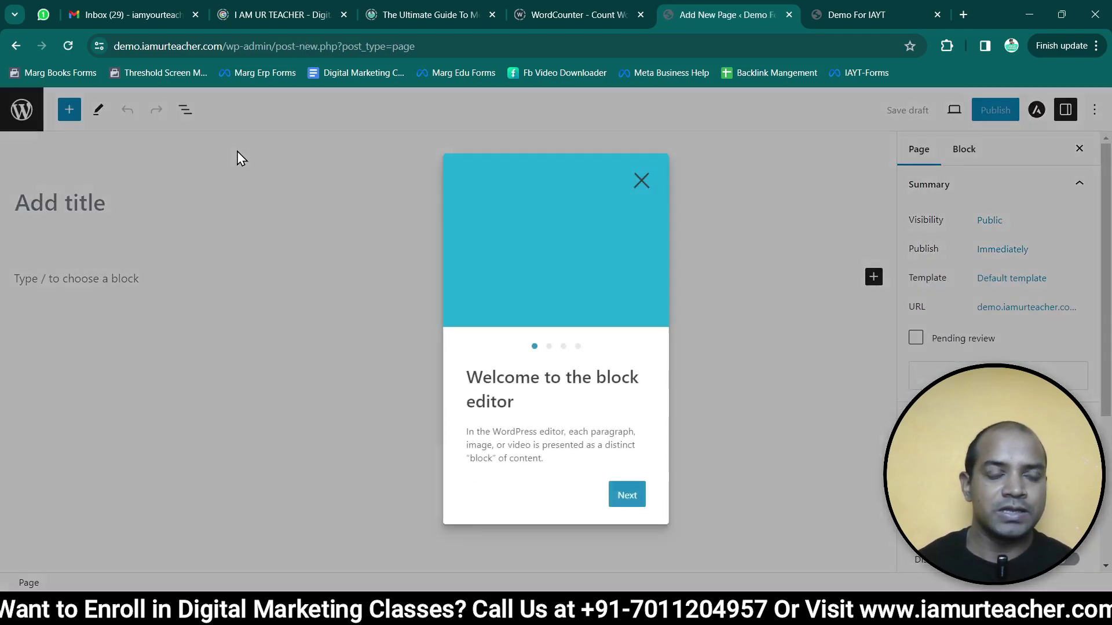
{"action": "left_click", "coordinate": [641, 180]}
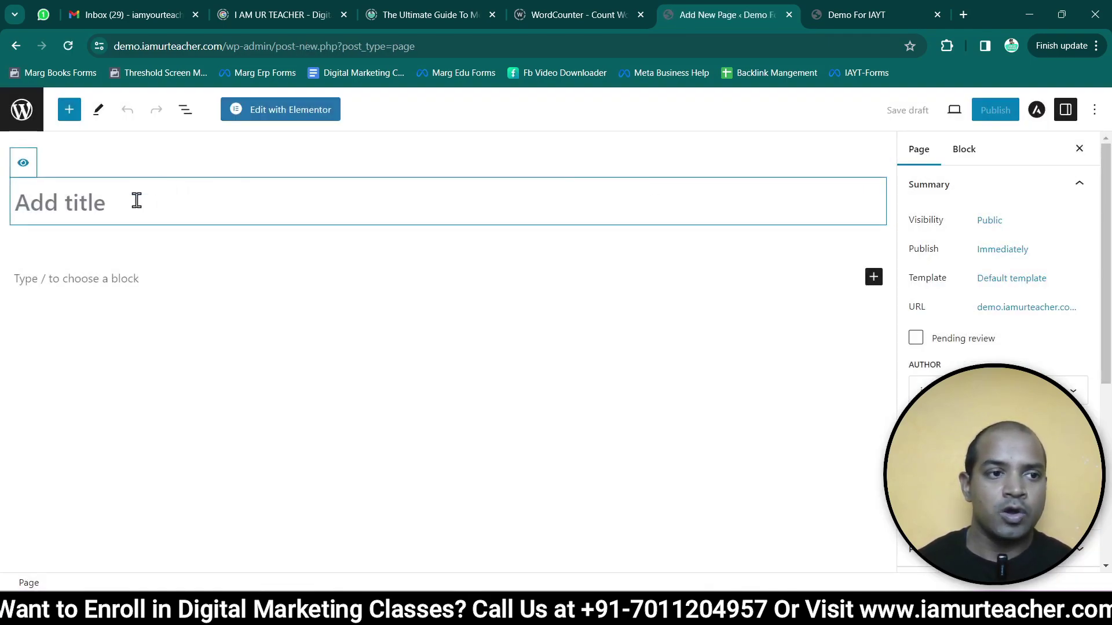
{"action": "type", "text": "Home"}
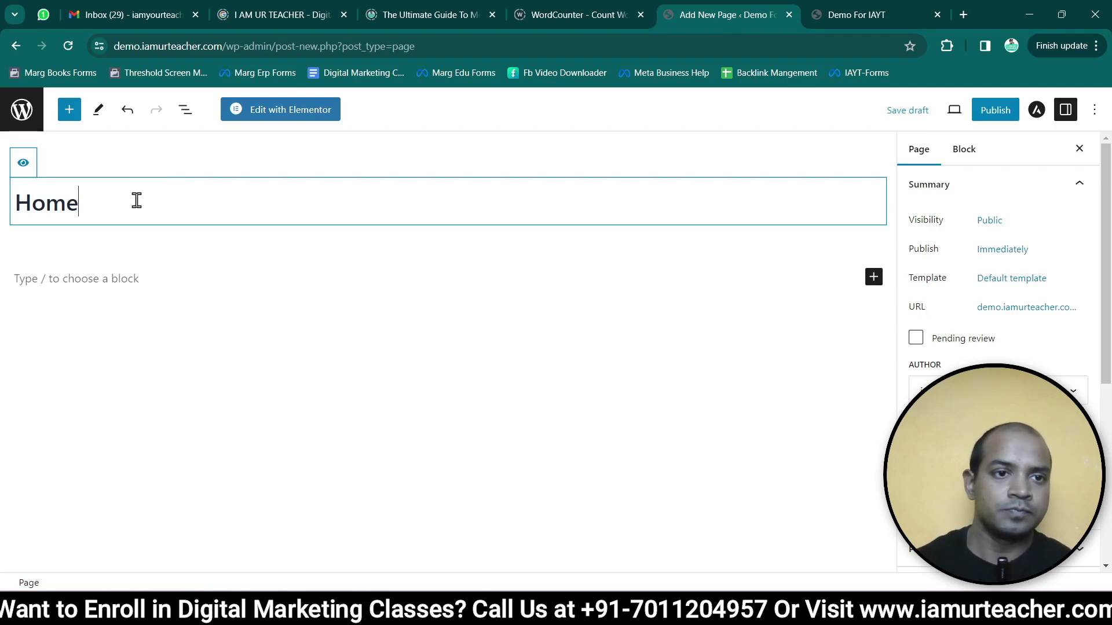
{"action": "left_click", "coordinate": [994, 111]}
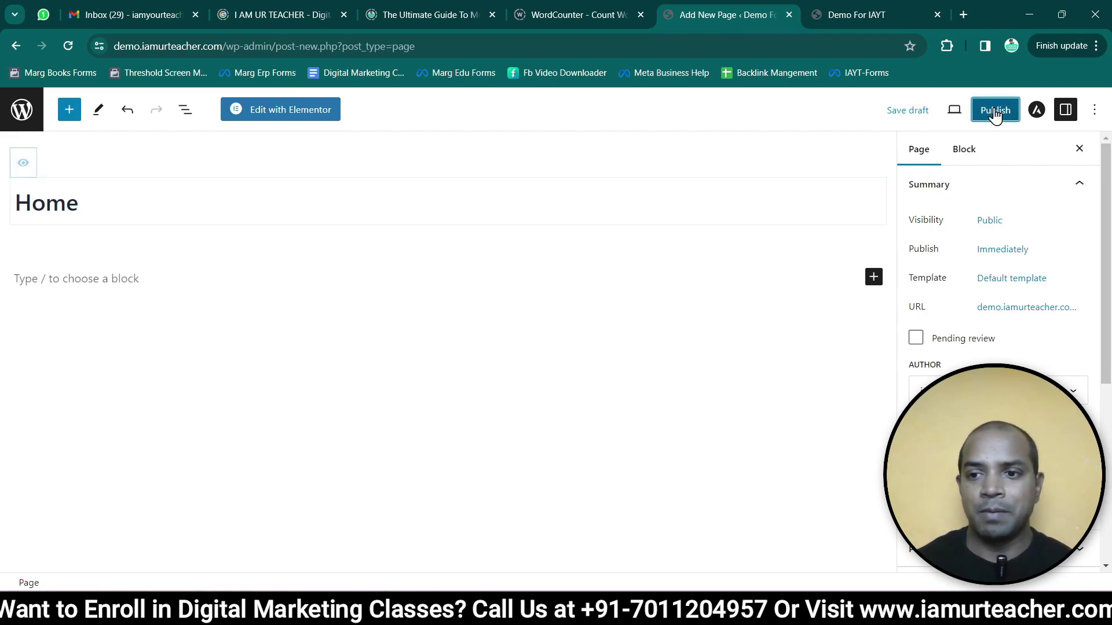
{"action": "left_click", "coordinate": [996, 114]}
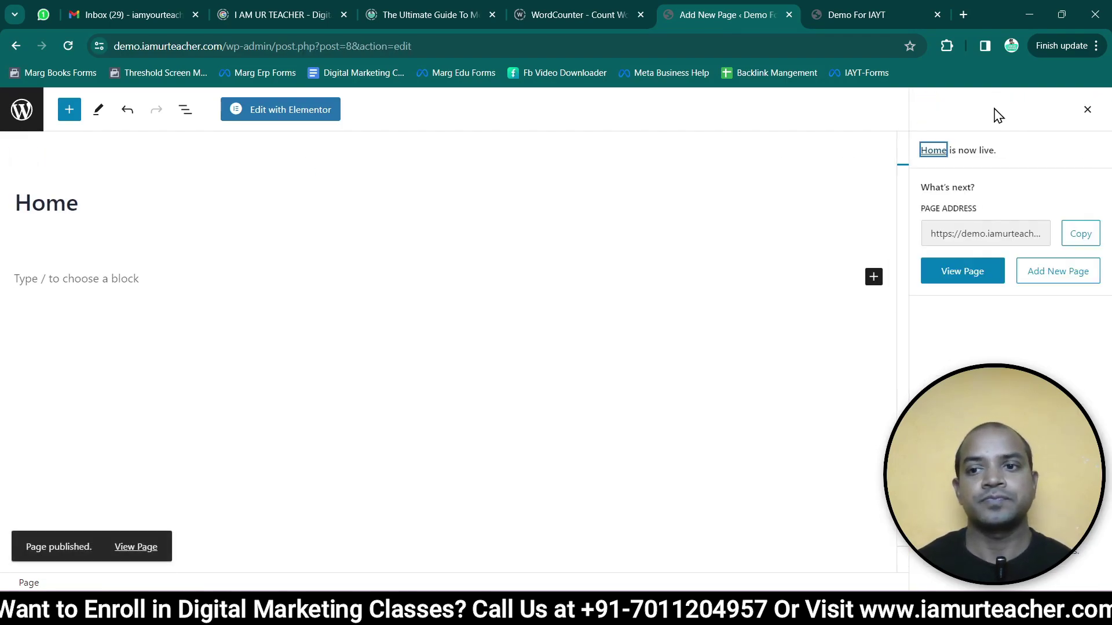
{"action": "left_click", "coordinate": [1087, 110]}
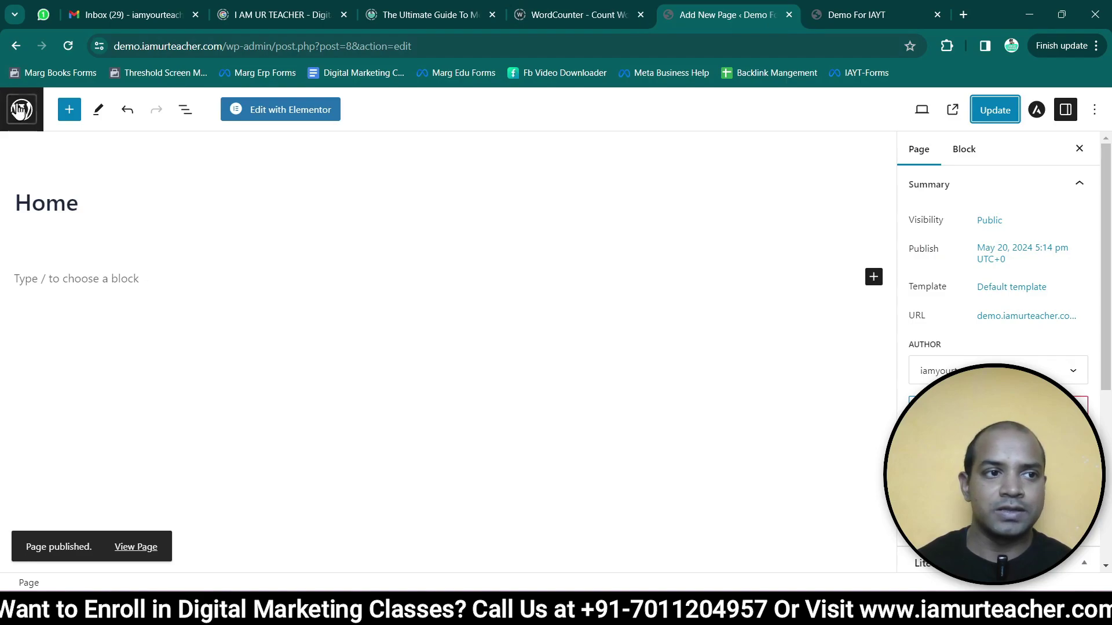
{"action": "left_click", "coordinate": [19, 110]}
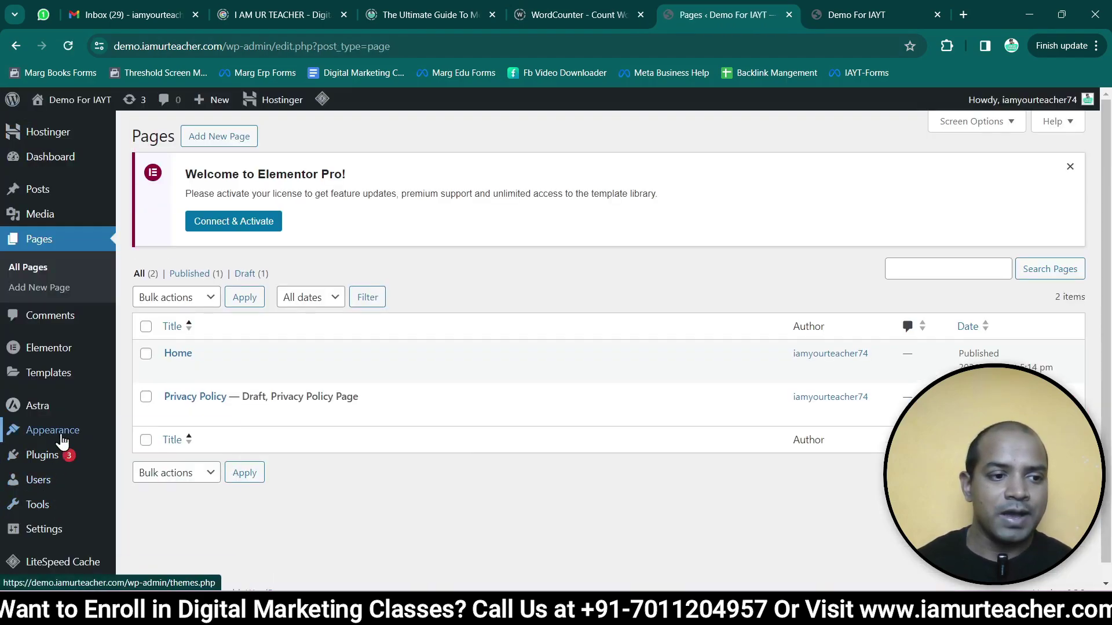
- Set the homepage to display the static page Home in the Reading settings, save, and reload the live site to check it
{"action": "scroll", "coordinate": [58, 463], "scroll_direction": "down", "scroll_amount": 1}
{"action": "mouse_move", "coordinate": [18, 513]}
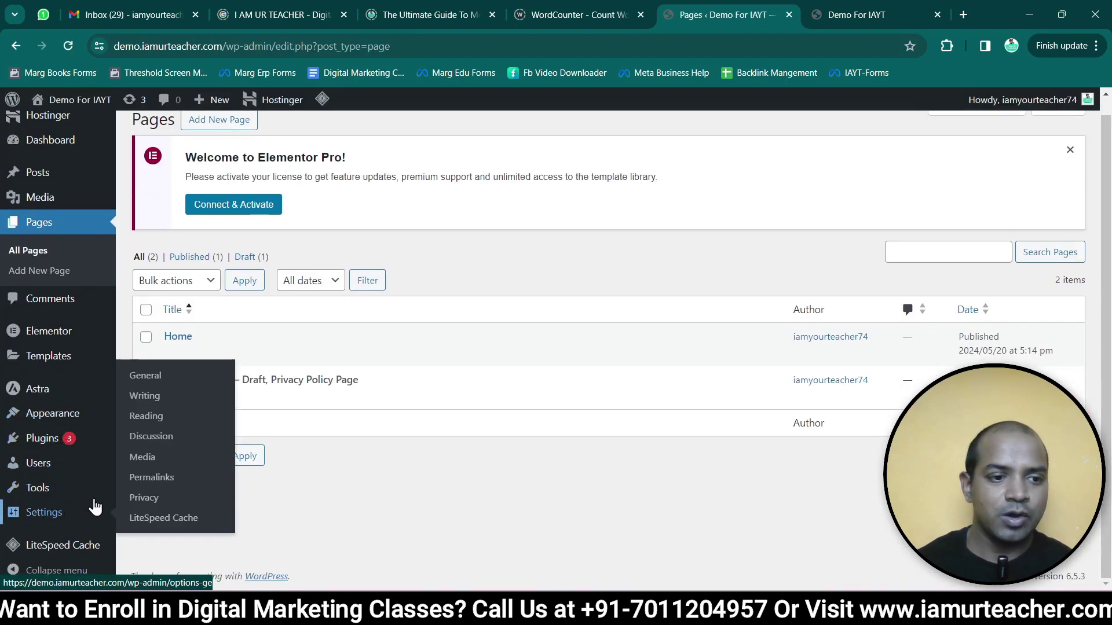
{"action": "left_click", "coordinate": [167, 424]}
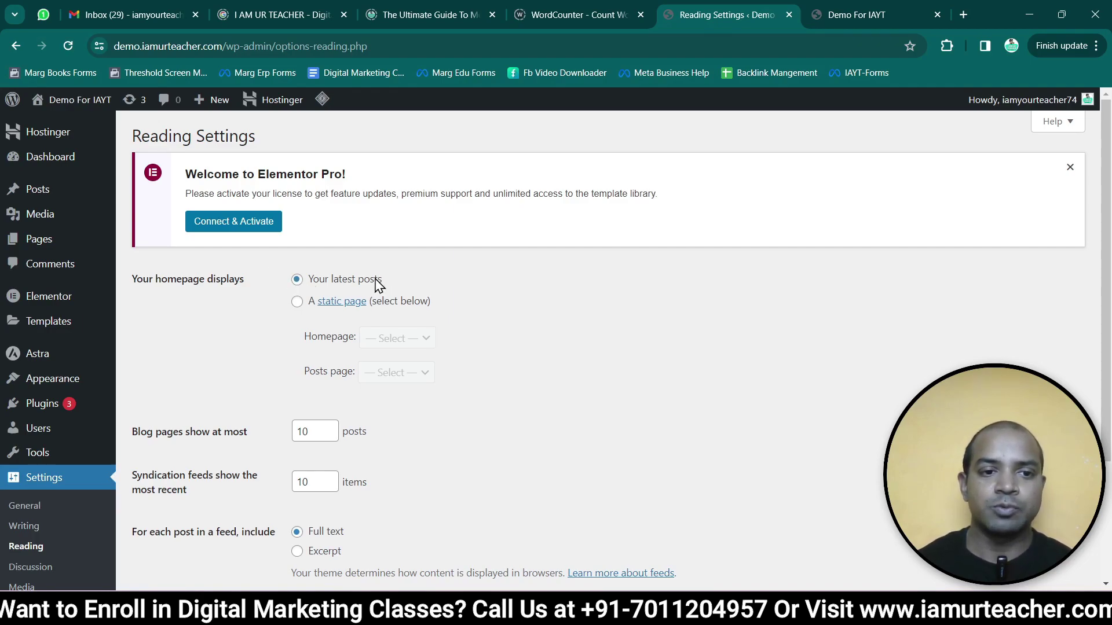
{"action": "left_click", "coordinate": [298, 302]}
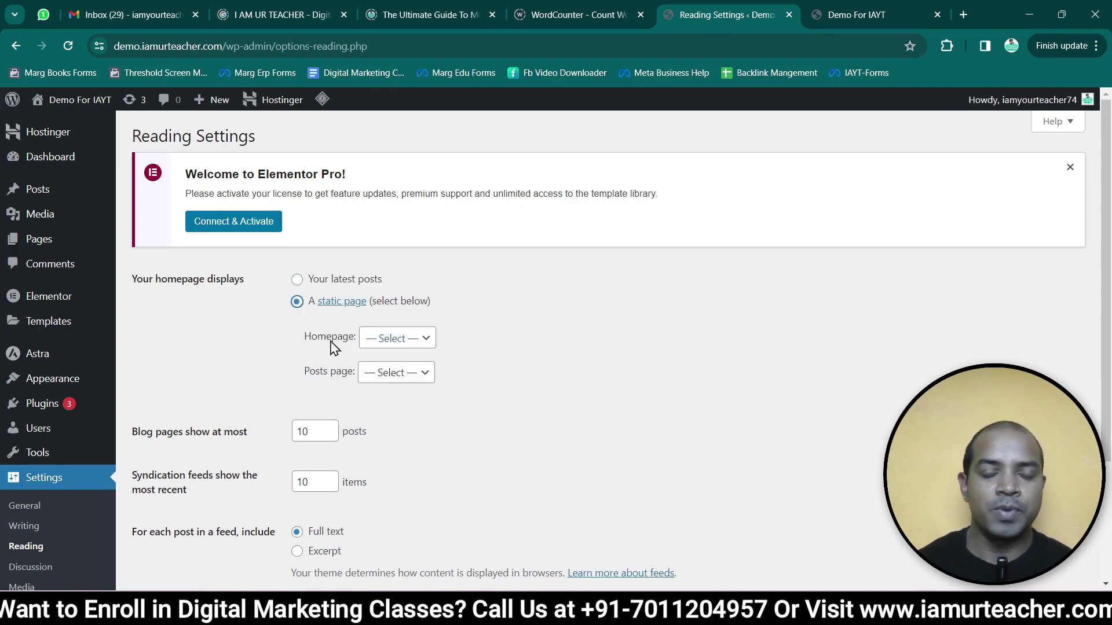
{"action": "left_click", "coordinate": [404, 340]}
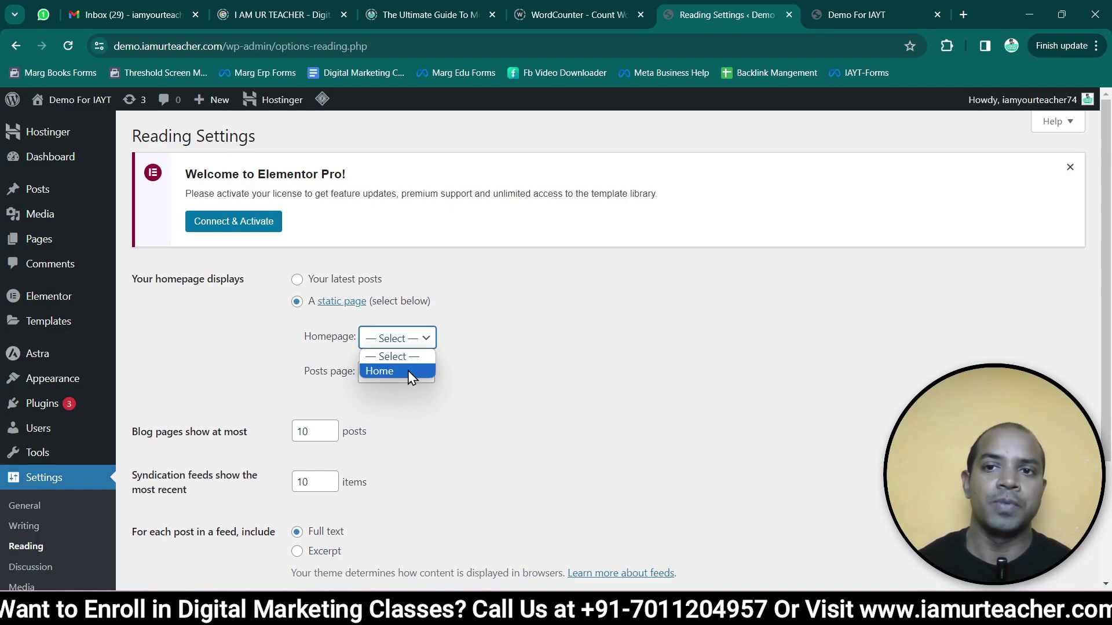
{"action": "left_click", "coordinate": [408, 371]}
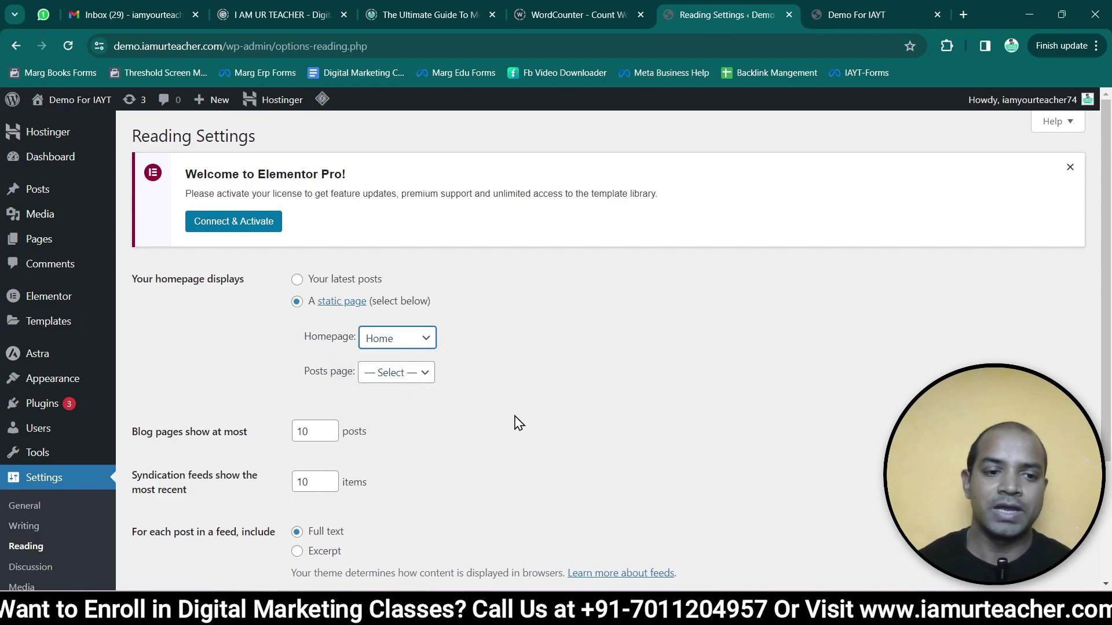
{"action": "scroll", "coordinate": [526, 422], "scroll_direction": "down", "scroll_amount": 3}
{"action": "left_click", "coordinate": [174, 515]}
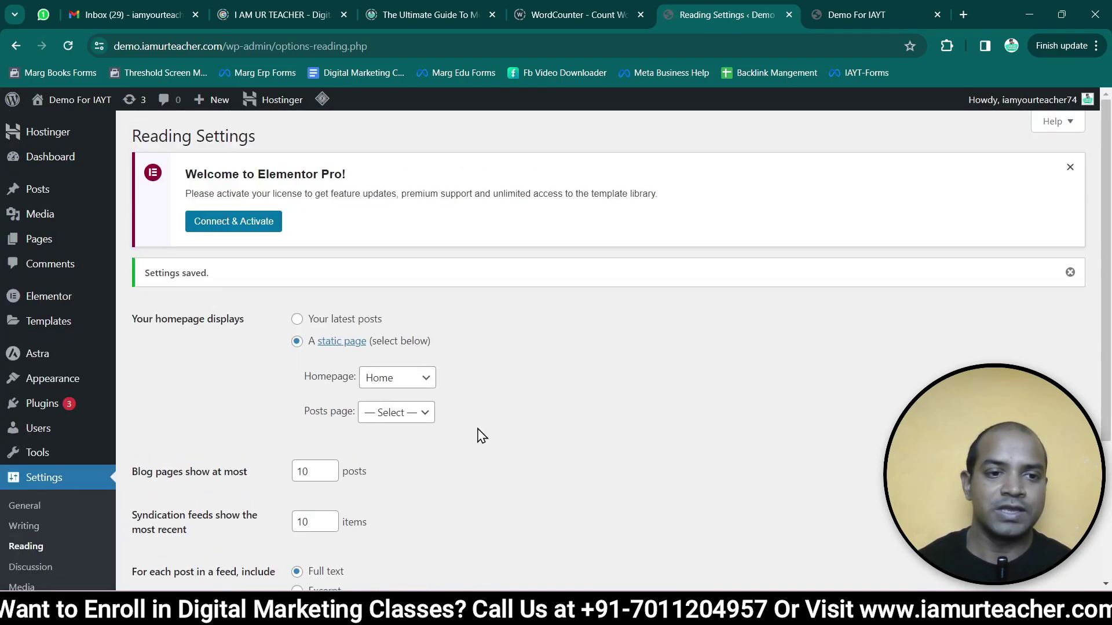
{"action": "left_click", "coordinate": [833, 16]}
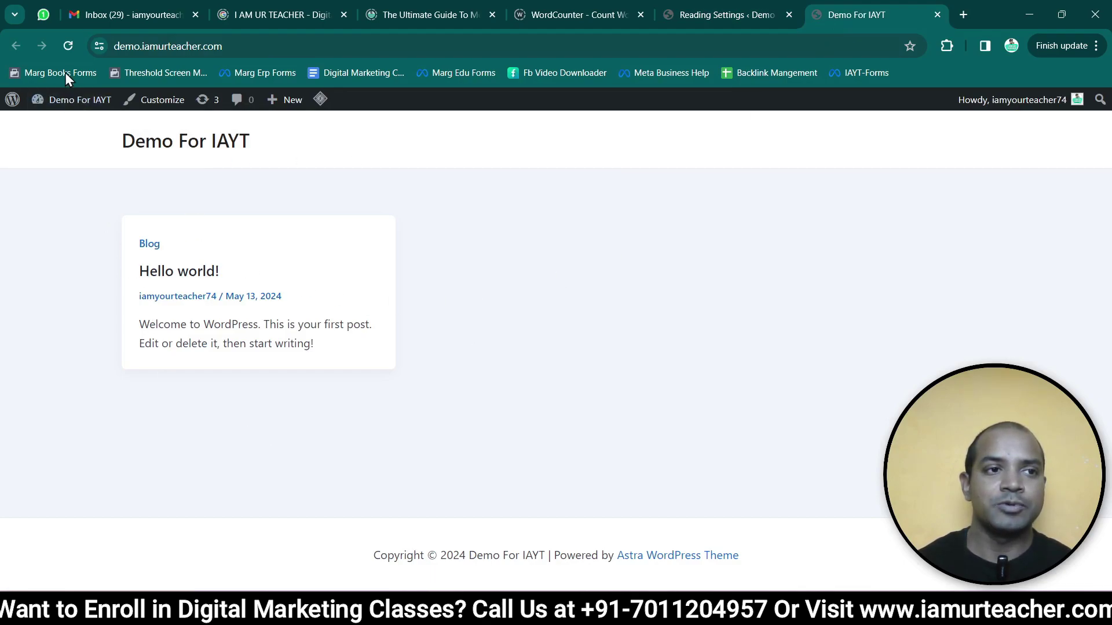
{"action": "left_click", "coordinate": [69, 46]}
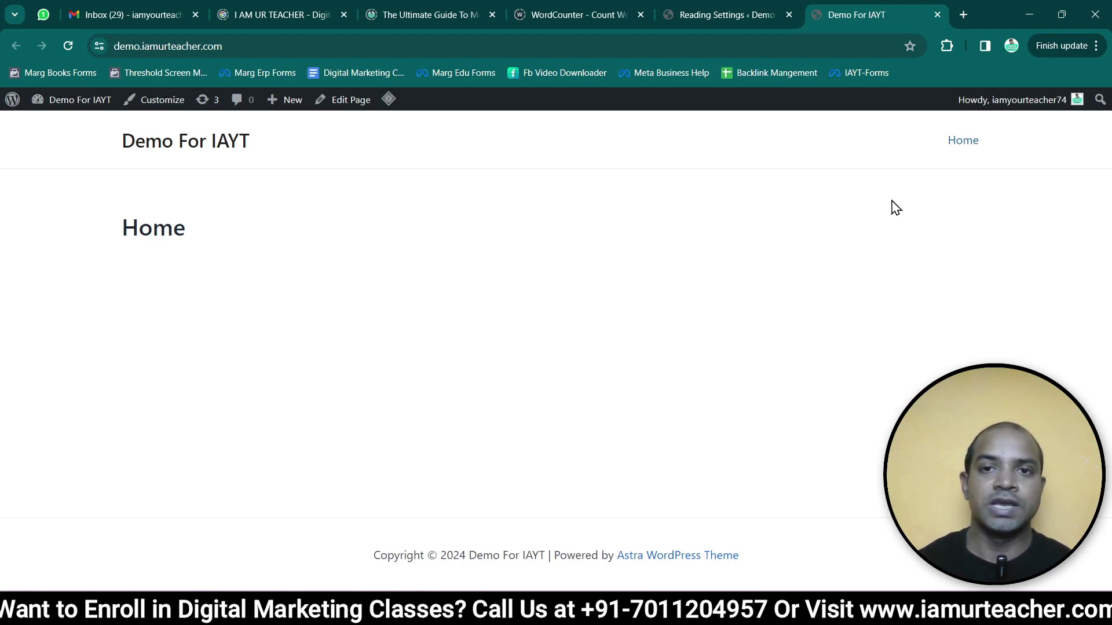
- Open the Home page for editing with Elementor and dismiss the Elementor AI notification
{"action": "key", "text": "ctrl+shift+Tab"}
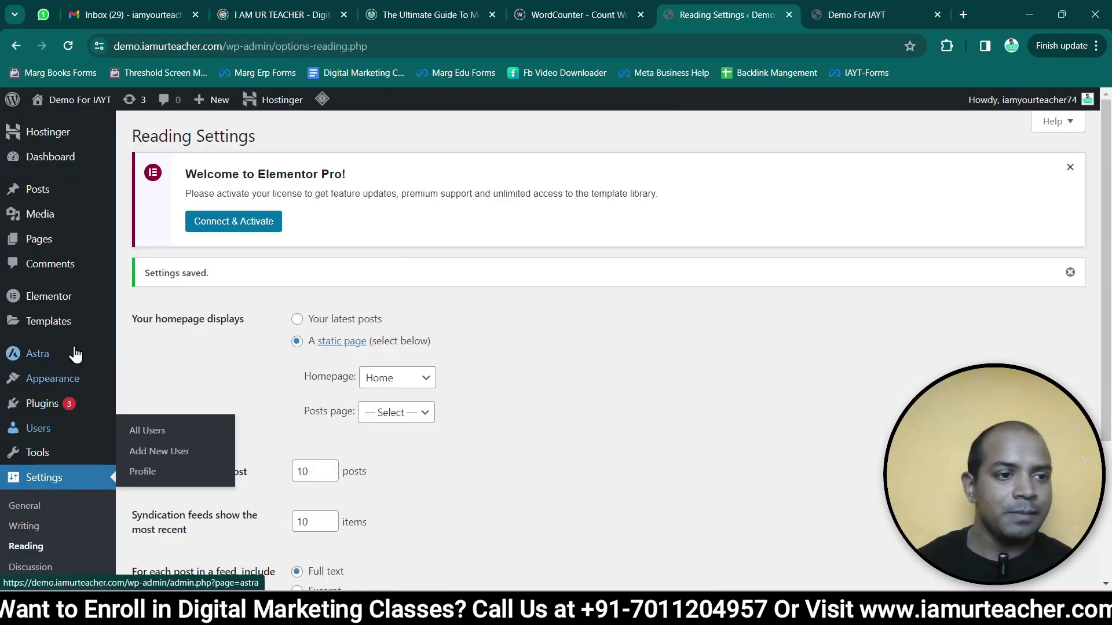
{"action": "mouse_move", "coordinate": [42, 241]}
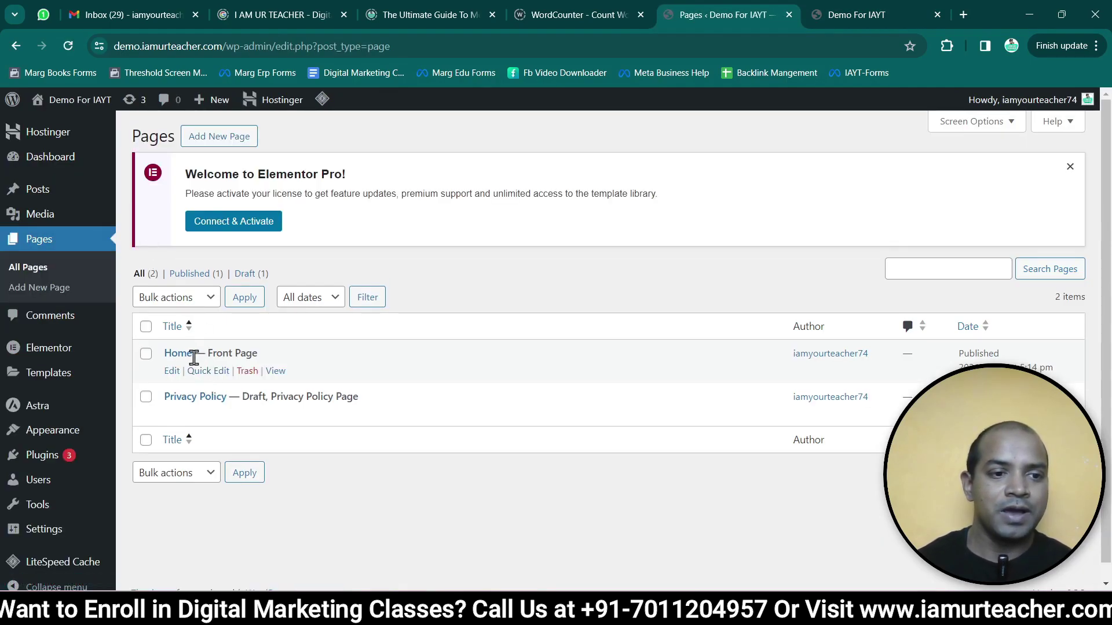
{"action": "left_click", "coordinate": [172, 373]}
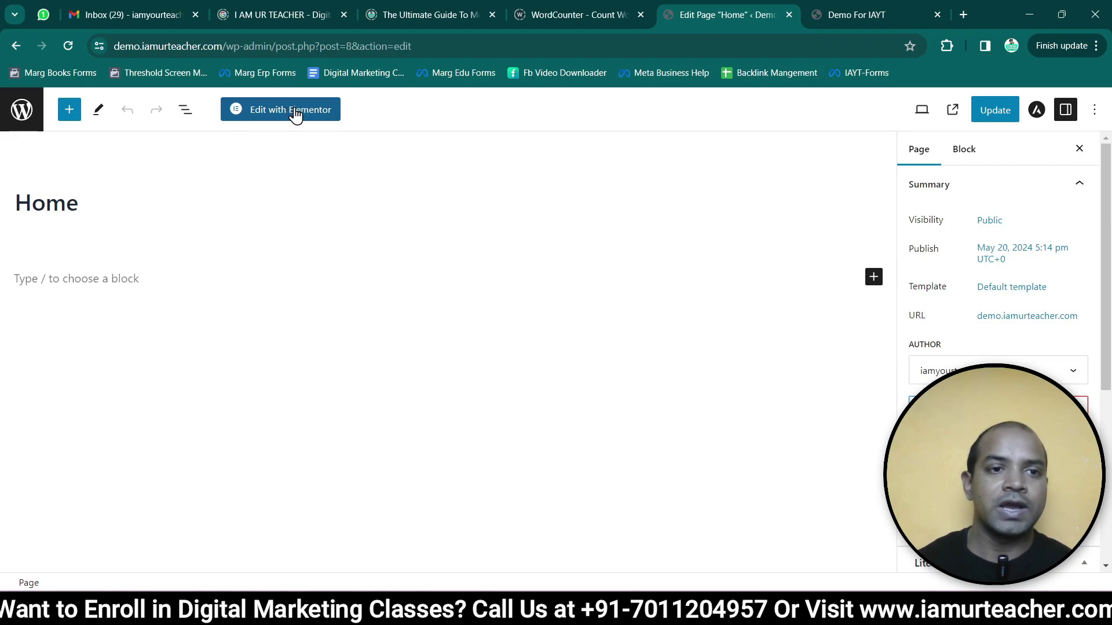
{"action": "left_click", "coordinate": [307, 115]}
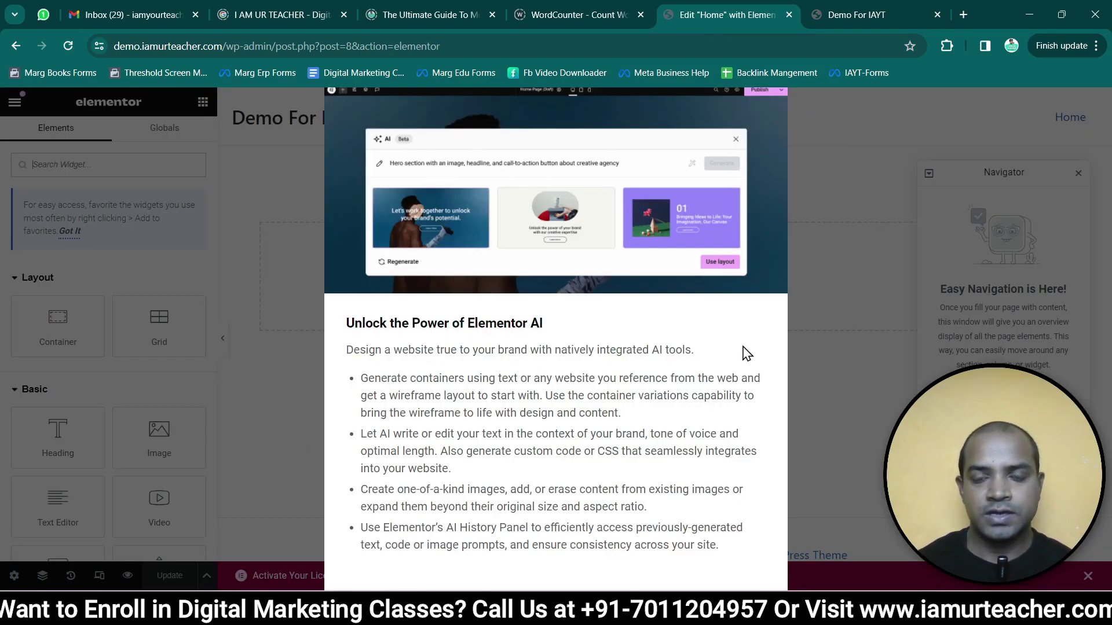
{"action": "key", "text": "ctrl+minus"}
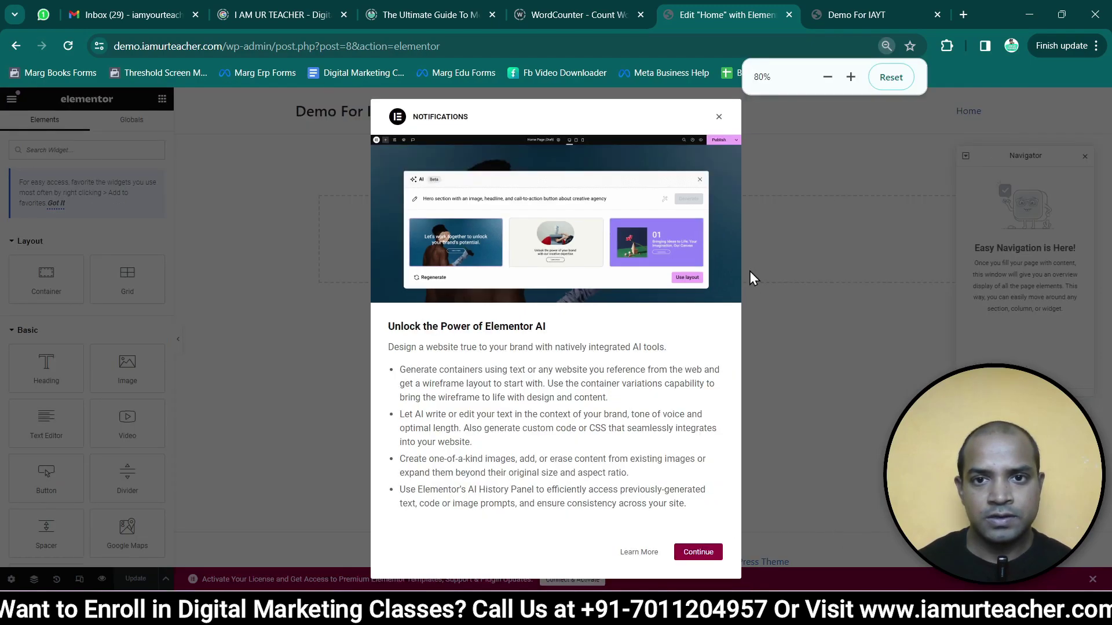
{"action": "left_click", "coordinate": [719, 117]}
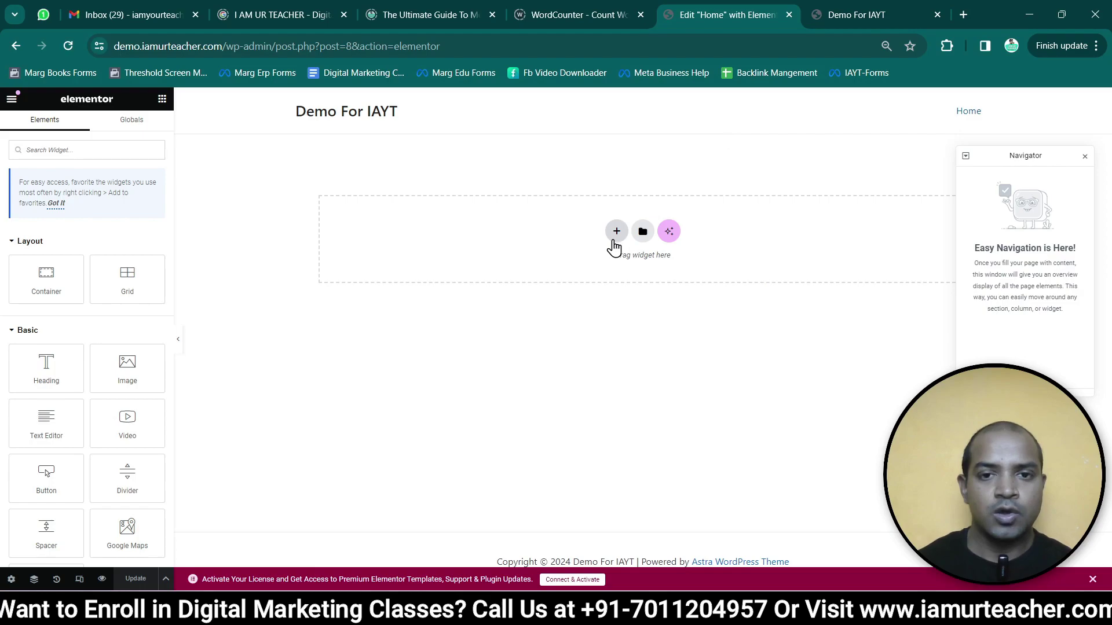
{"action": "key", "text": "ctrl+plus"}
{"action": "key", "text": "ctrl+plus"}
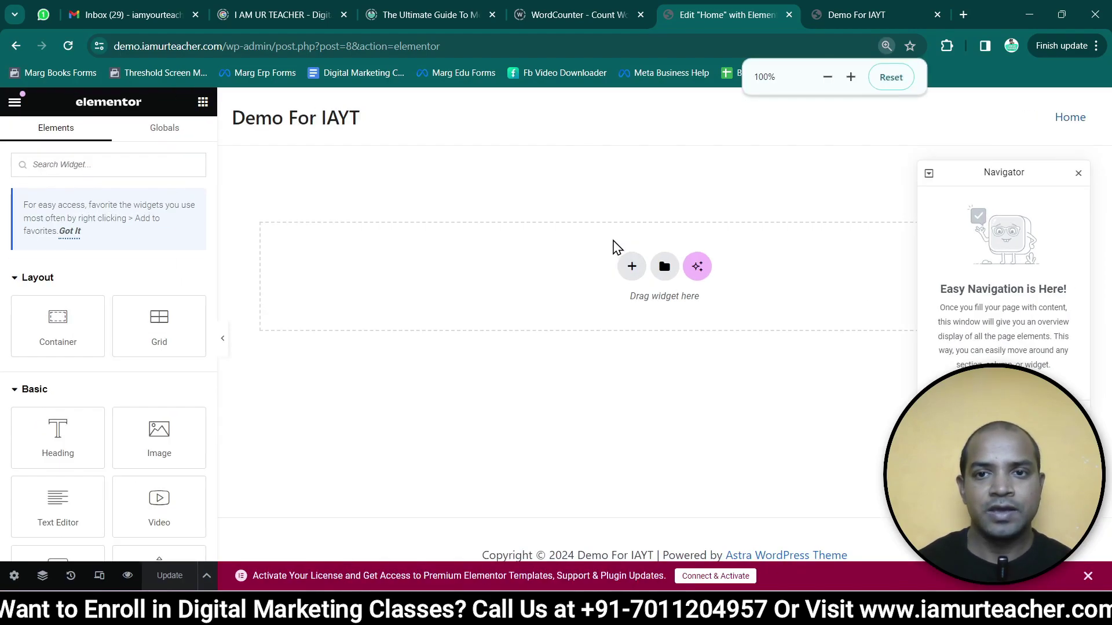
- Close the Navigator and add an empty container with a flexbox container of two equal columns below it
{"action": "left_click", "coordinate": [1078, 173]}
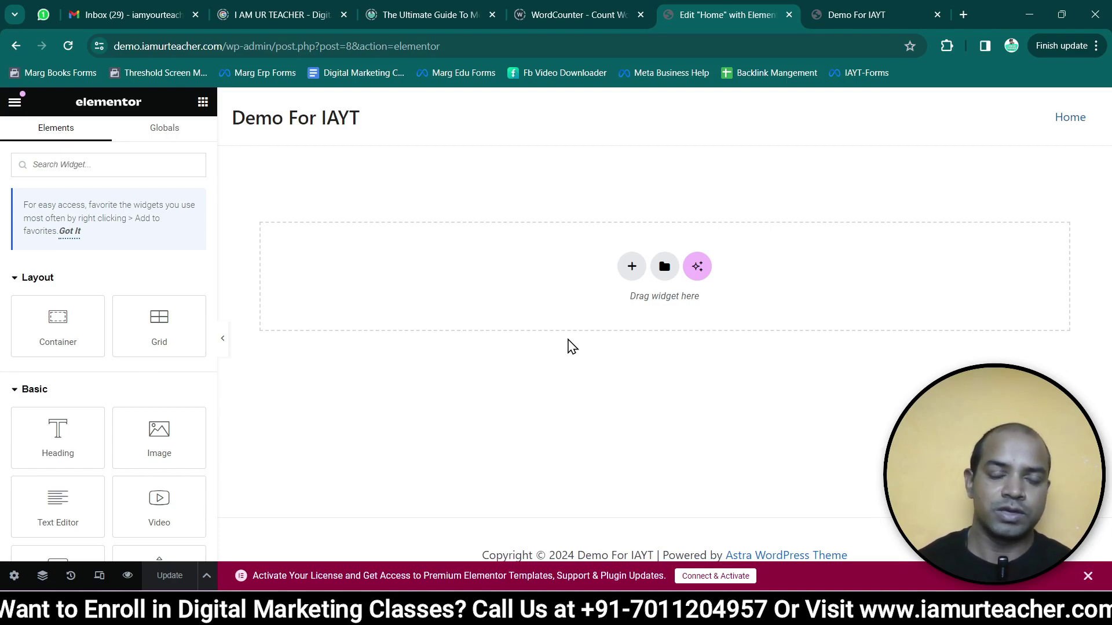
{"action": "key", "text": "ctrl+v"}
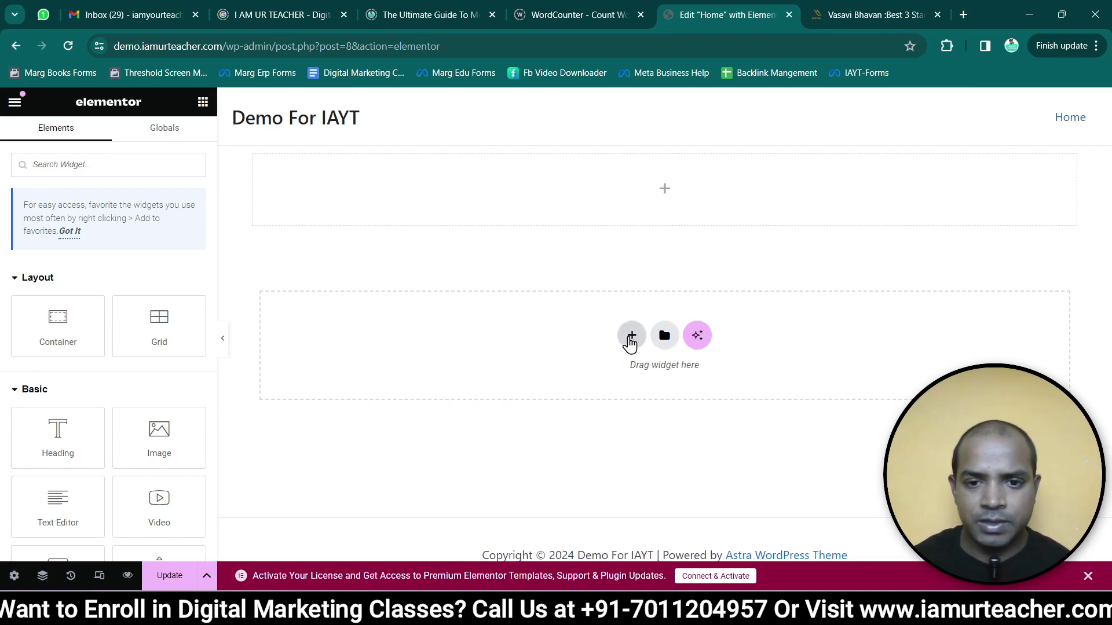
{"action": "left_click", "coordinate": [631, 342]}
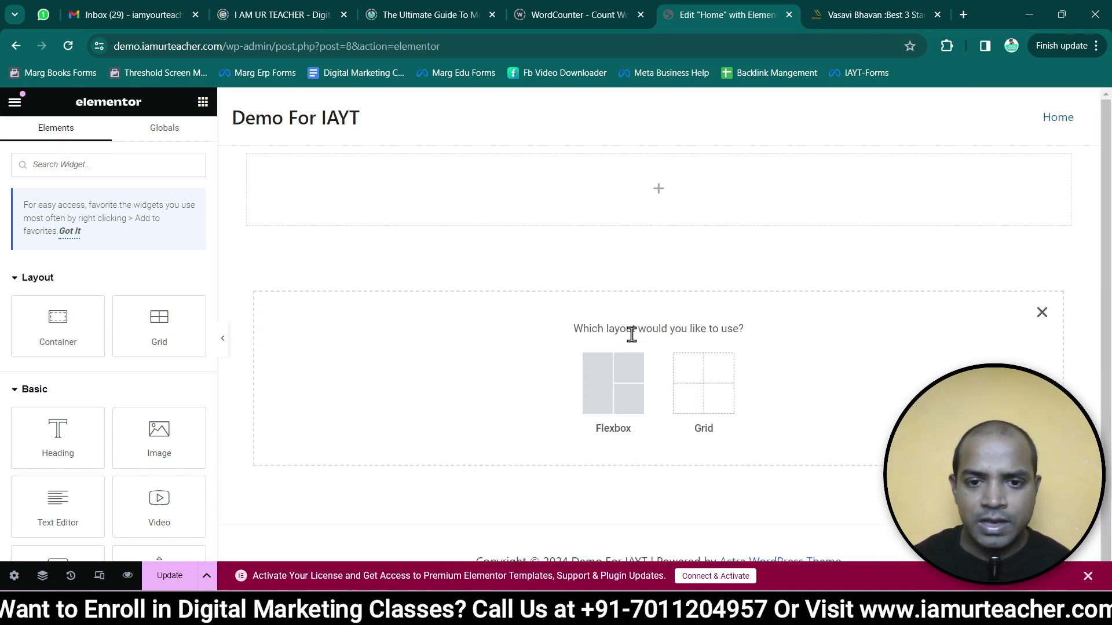
{"action": "left_click", "coordinate": [629, 382]}
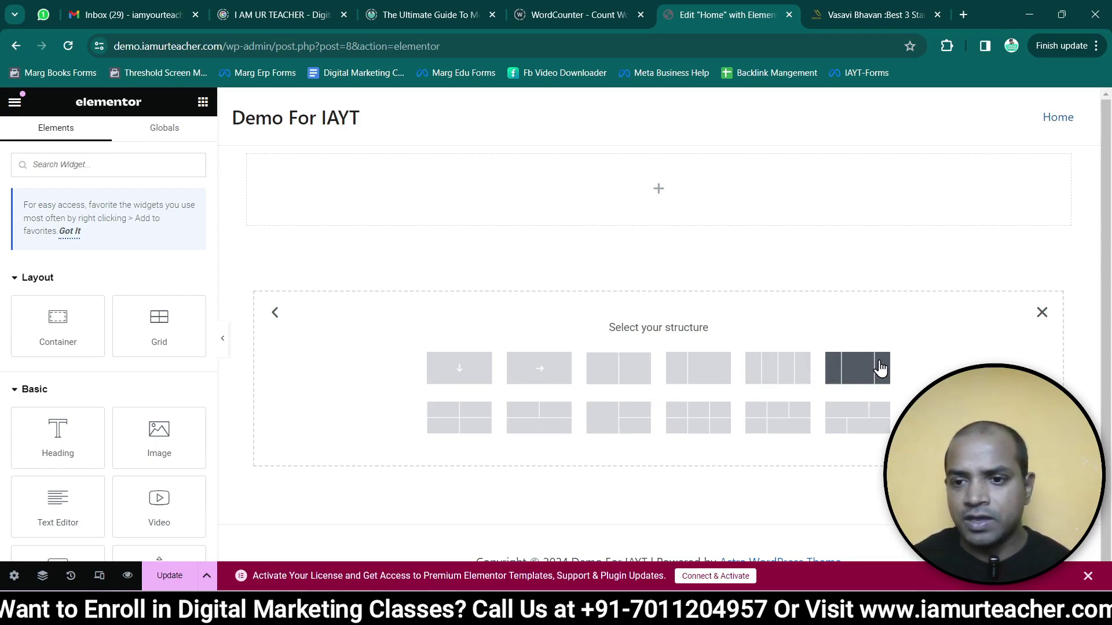
{"action": "left_click", "coordinate": [633, 374]}
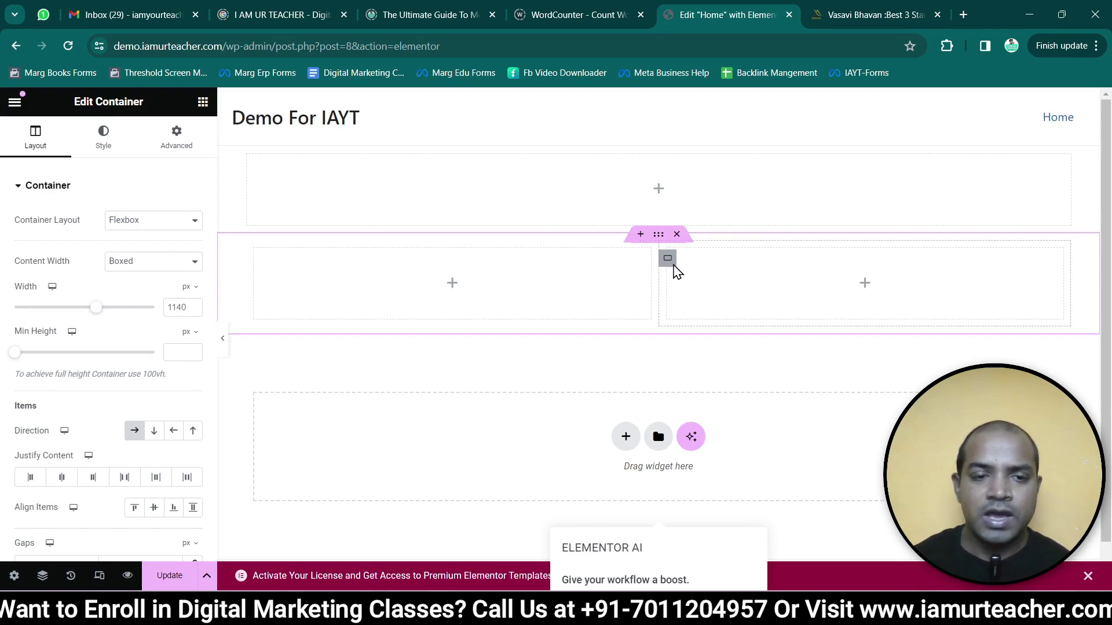
- Add an Image widget to the right column and upload 6.jpg from the Online Digital Marketing Course folder as its image
{"action": "left_click", "coordinate": [202, 102]}
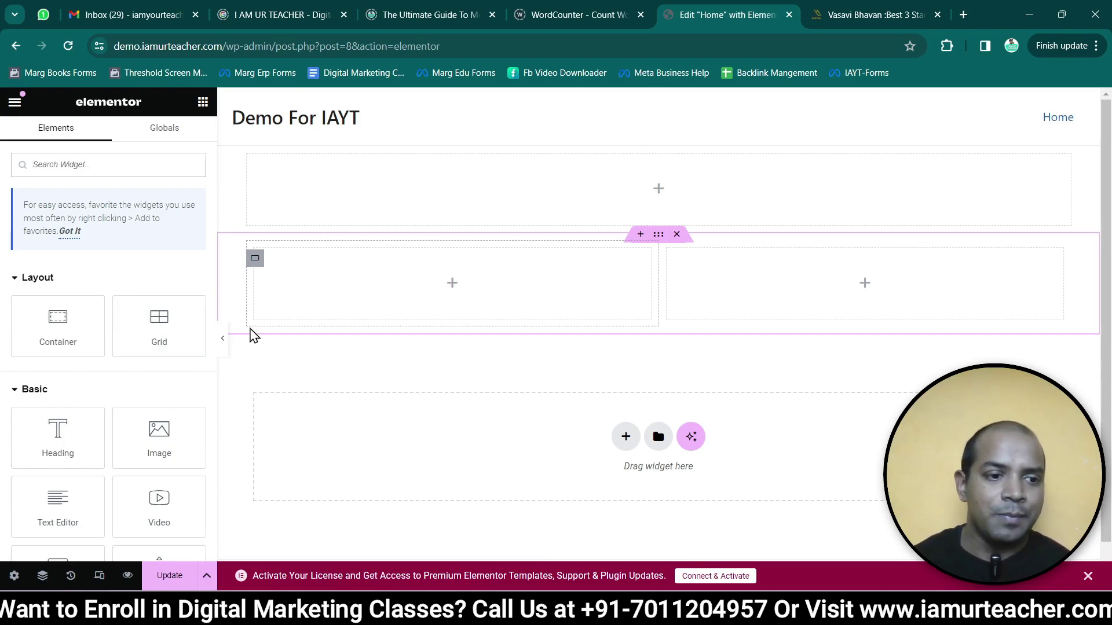
{"action": "left_click_drag", "start_coordinate": [154, 428], "coordinate": [823, 284]}
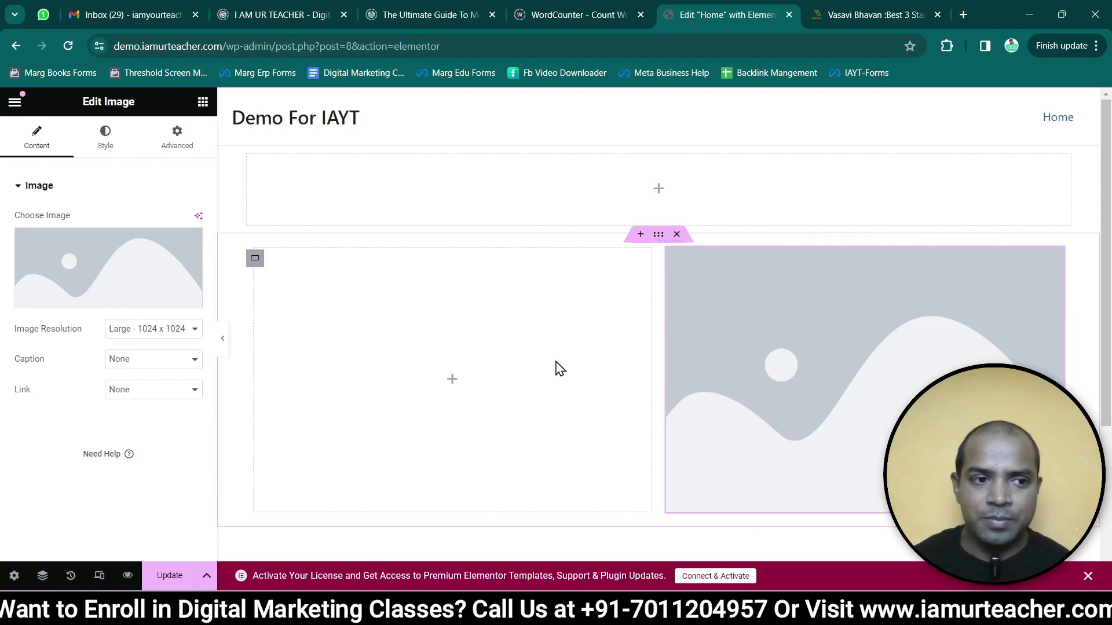
{"action": "left_click", "coordinate": [120, 279]}
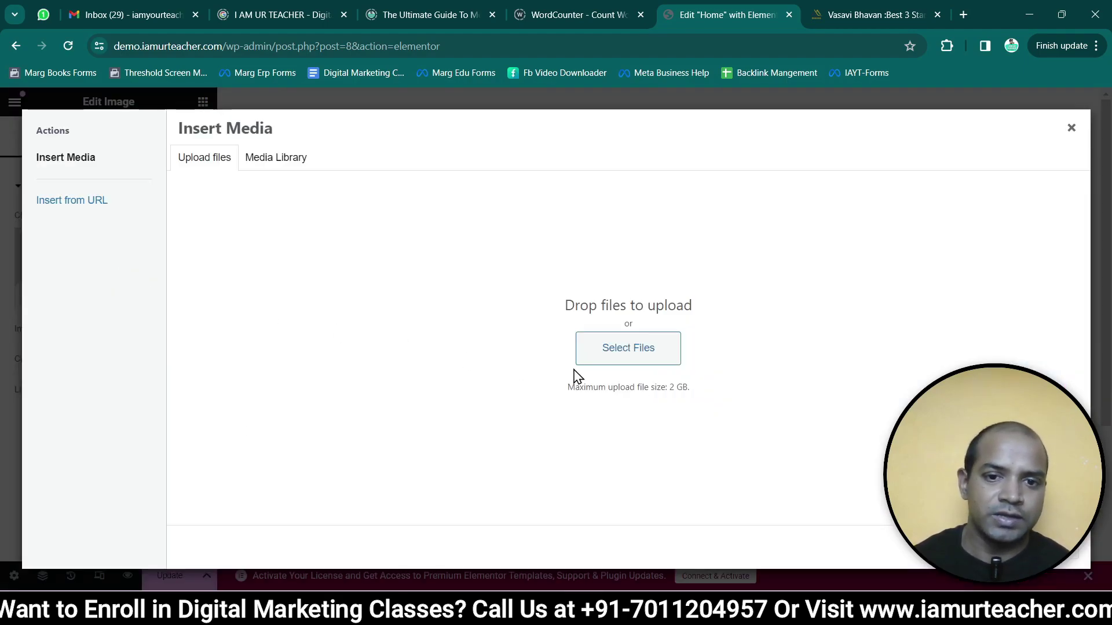
{"action": "left_click", "coordinate": [609, 361]}
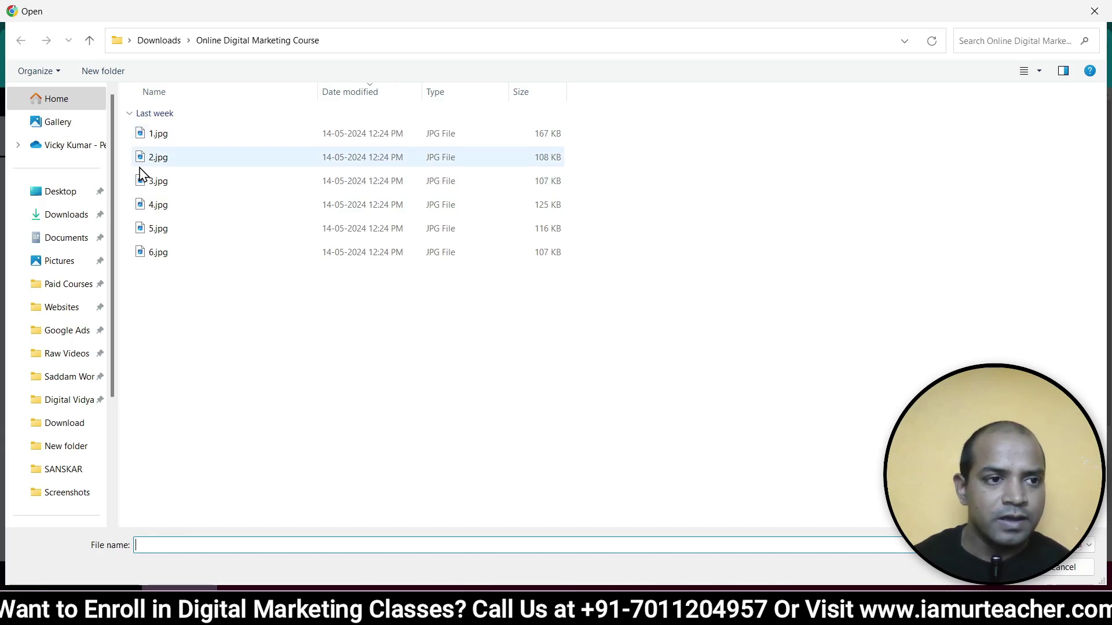
{"action": "left_click", "coordinate": [166, 255]}
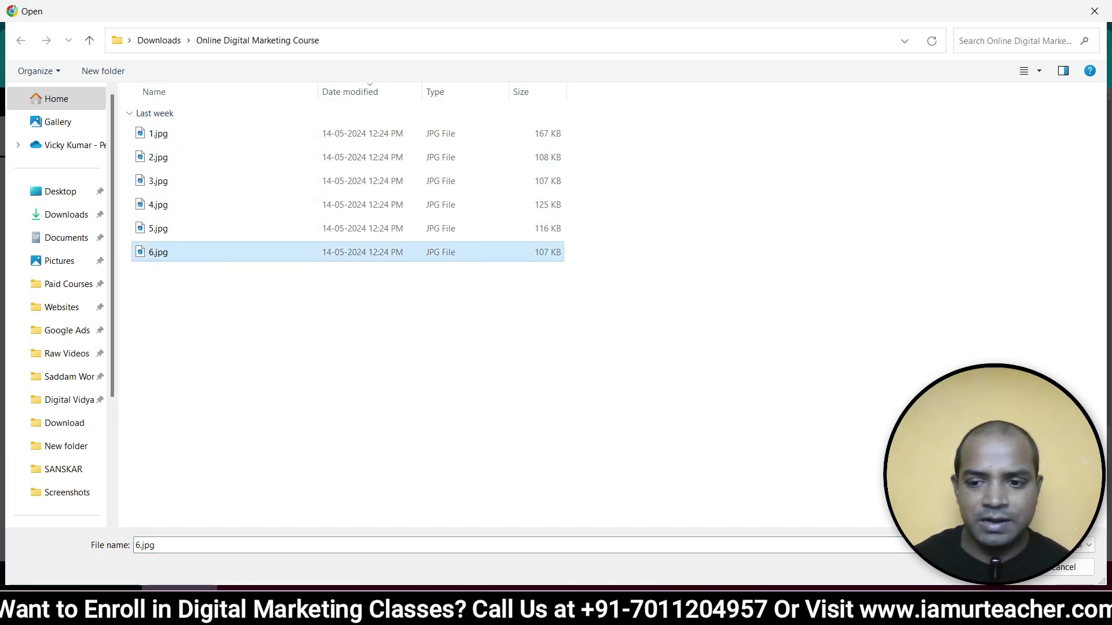
{"action": "left_click", "coordinate": [1013, 568]}
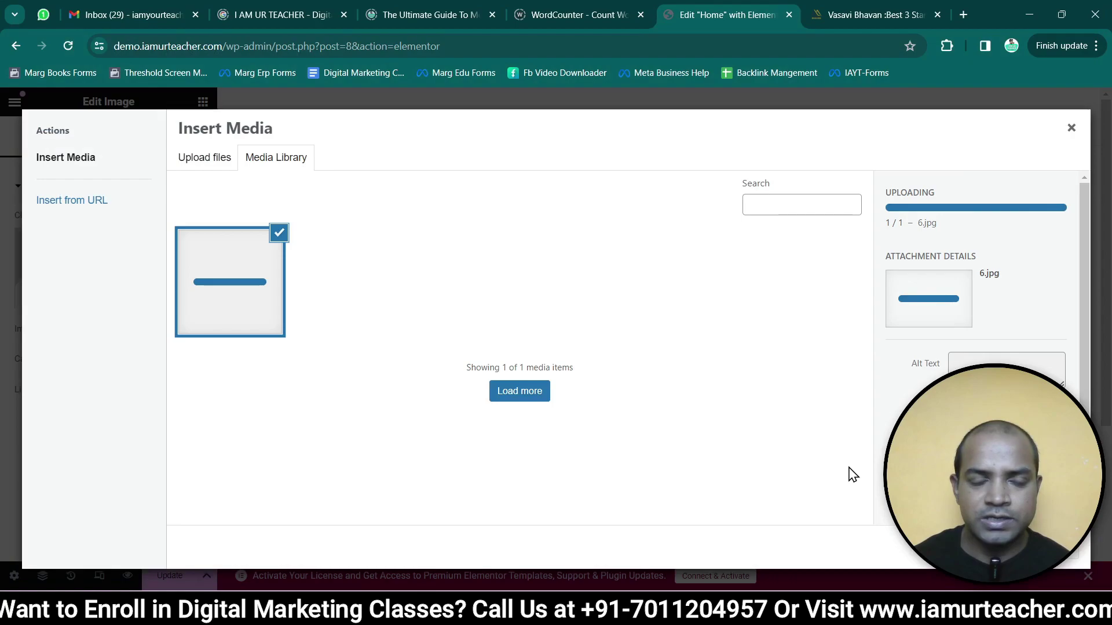
{"action": "left_click", "coordinate": [1045, 550]}
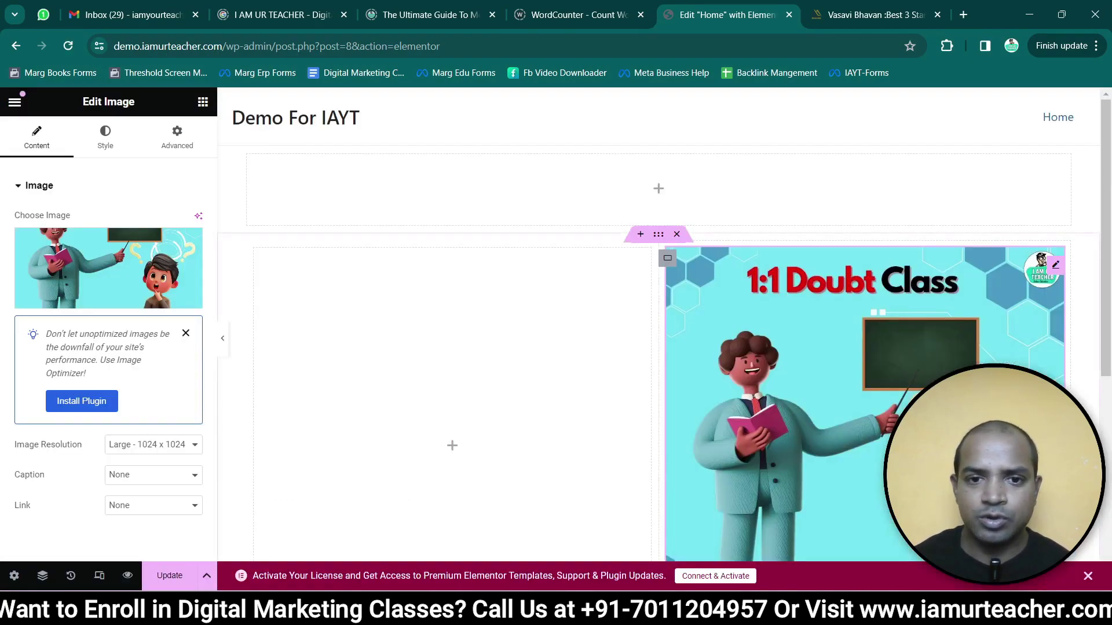
- Set the image's resolution to Medium - 300 x 300 and slightly narrow the column that holds it
{"action": "scroll", "coordinate": [884, 455], "scroll_direction": "down", "scroll_amount": 3}
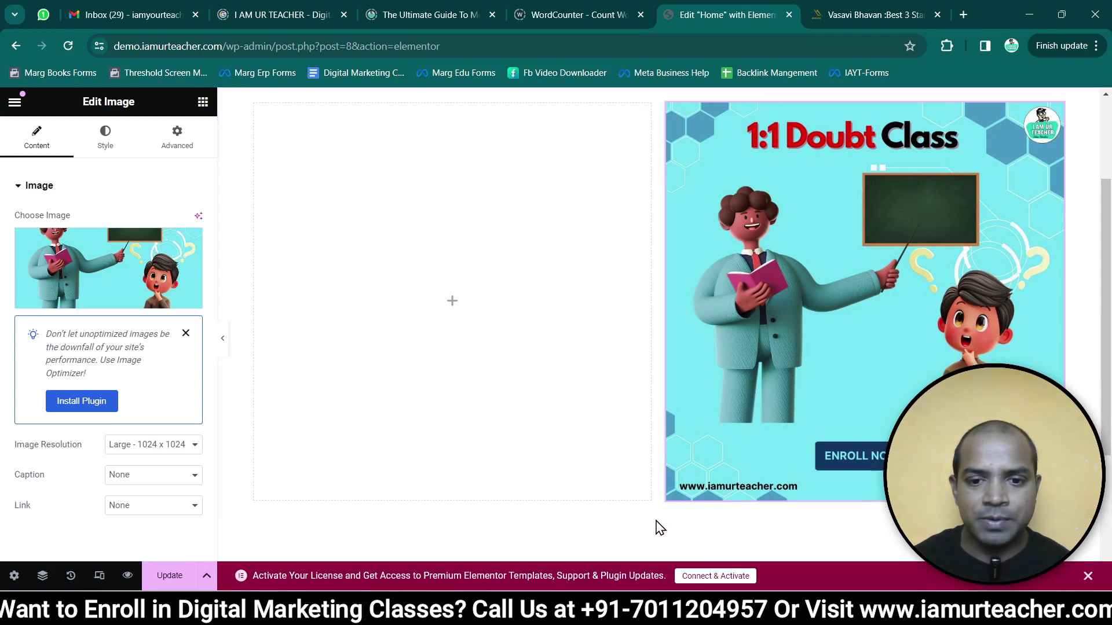
{"action": "left_click", "coordinate": [166, 445]}
{"action": "left_click", "coordinate": [158, 471]}
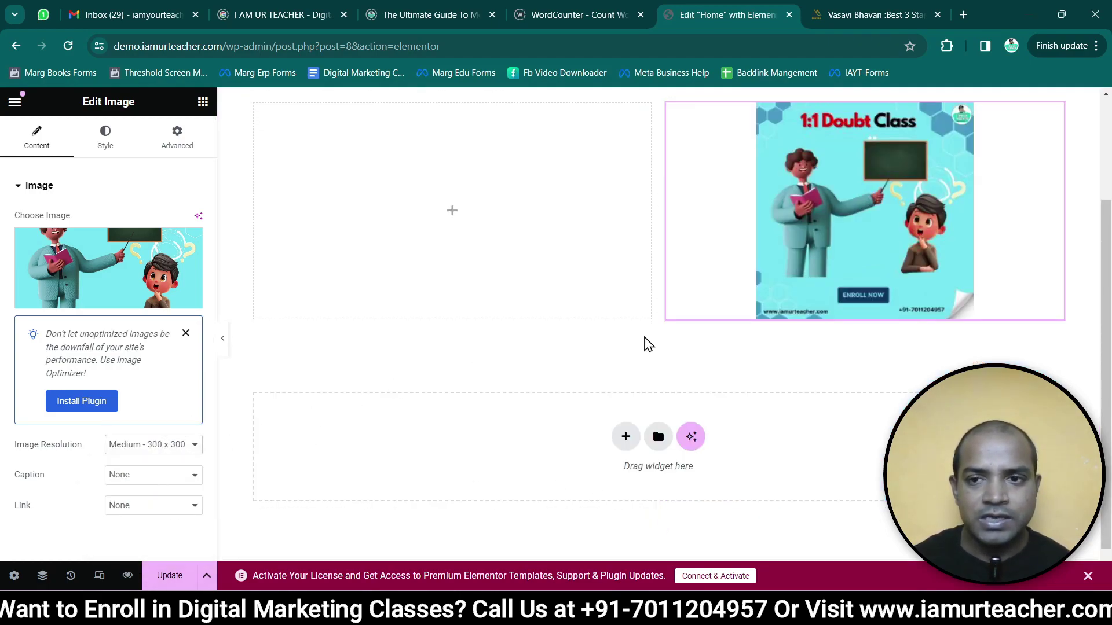
{"action": "scroll", "coordinate": [647, 344], "scroll_direction": "up", "scroll_amount": 3}
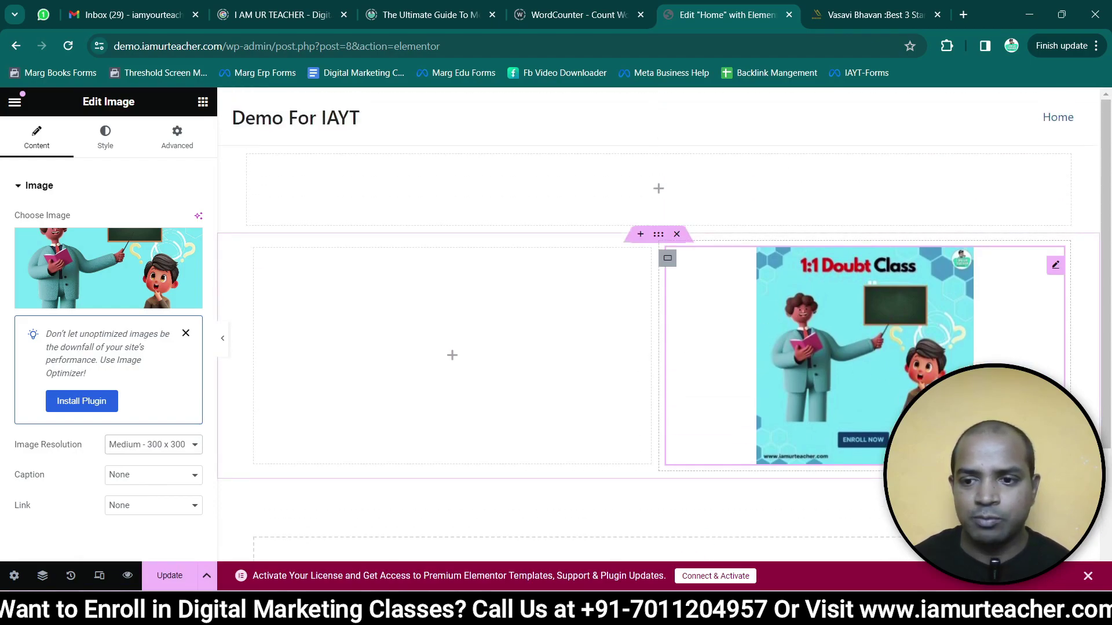
{"action": "mouse_move", "coordinate": [1071, 355]}
{"action": "left_mouse_down"}
{"action": "mouse_move", "coordinate": [995, 356]}
{"action": "mouse_move", "coordinate": [1064, 356]}
{"action": "left_mouse_up"}
{"action": "left_click_drag", "start_coordinate": [1087, 401], "coordinate": [1077, 399]}
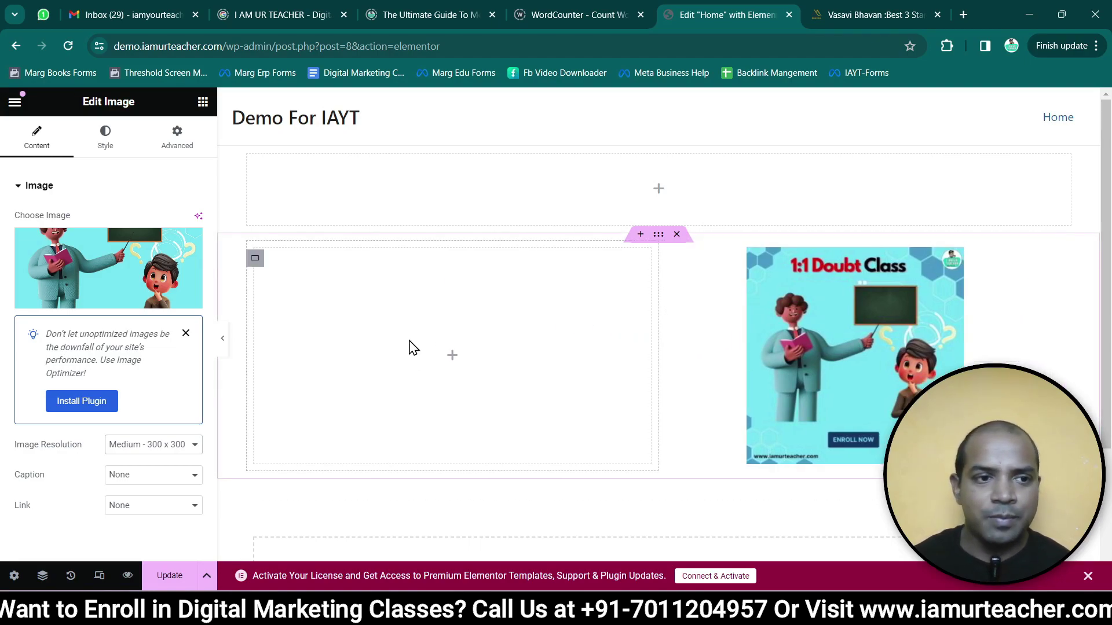
- Add a Heading widget to the left column and a Text Editor widget beneath it
{"action": "left_click", "coordinate": [202, 102]}
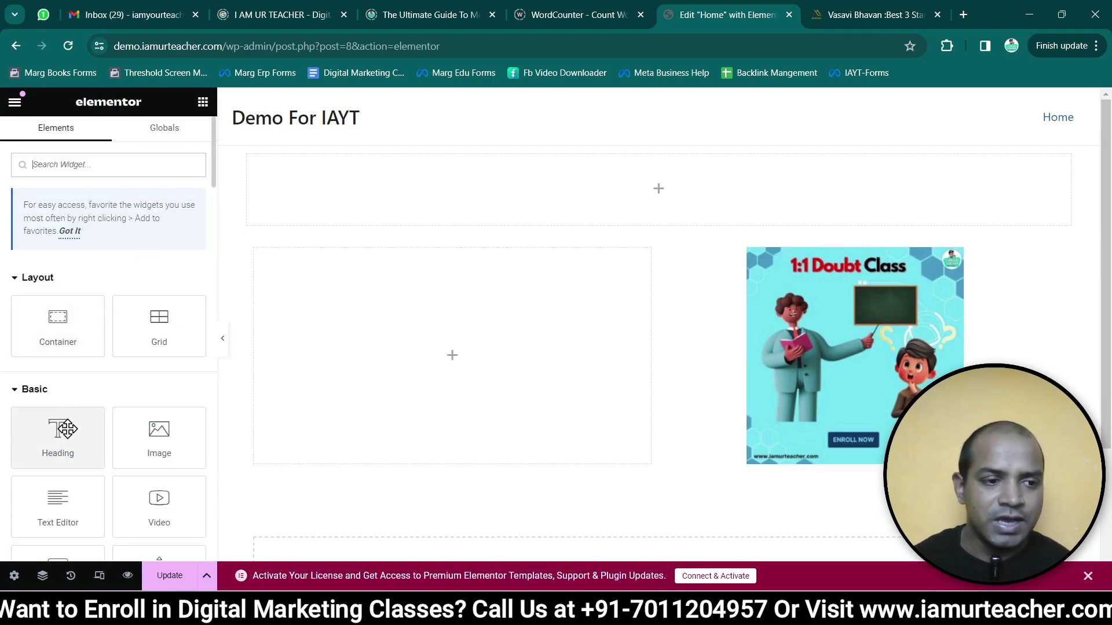
{"action": "left_click_drag", "start_coordinate": [66, 433], "coordinate": [434, 261]}
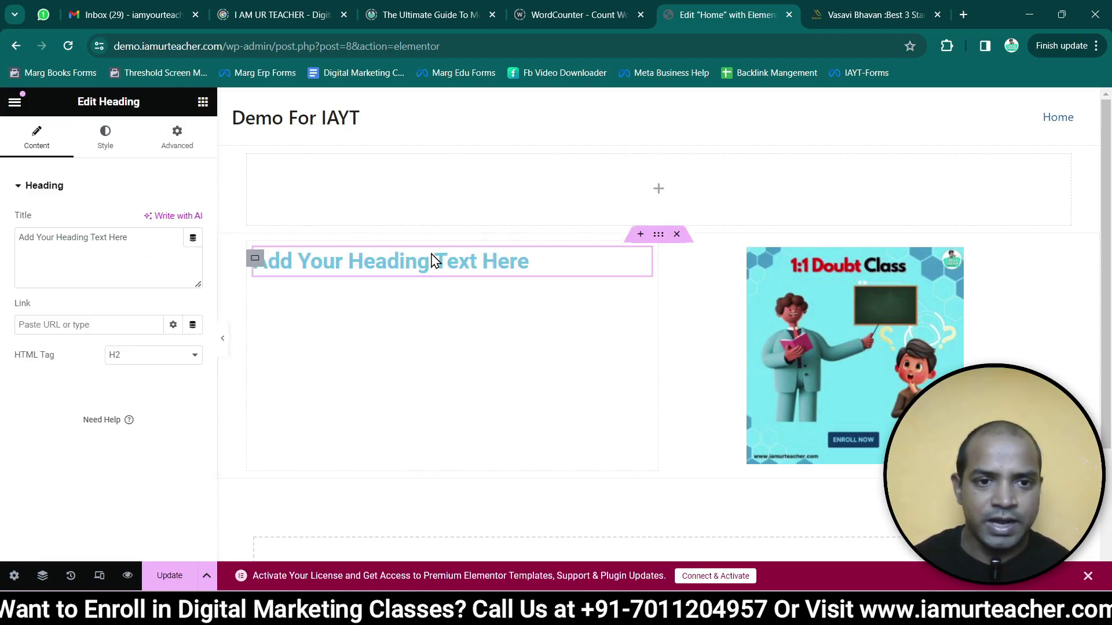
{"action": "left_click", "coordinate": [203, 102]}
{"action": "scroll", "coordinate": [129, 397], "scroll_direction": "down", "scroll_amount": 1}
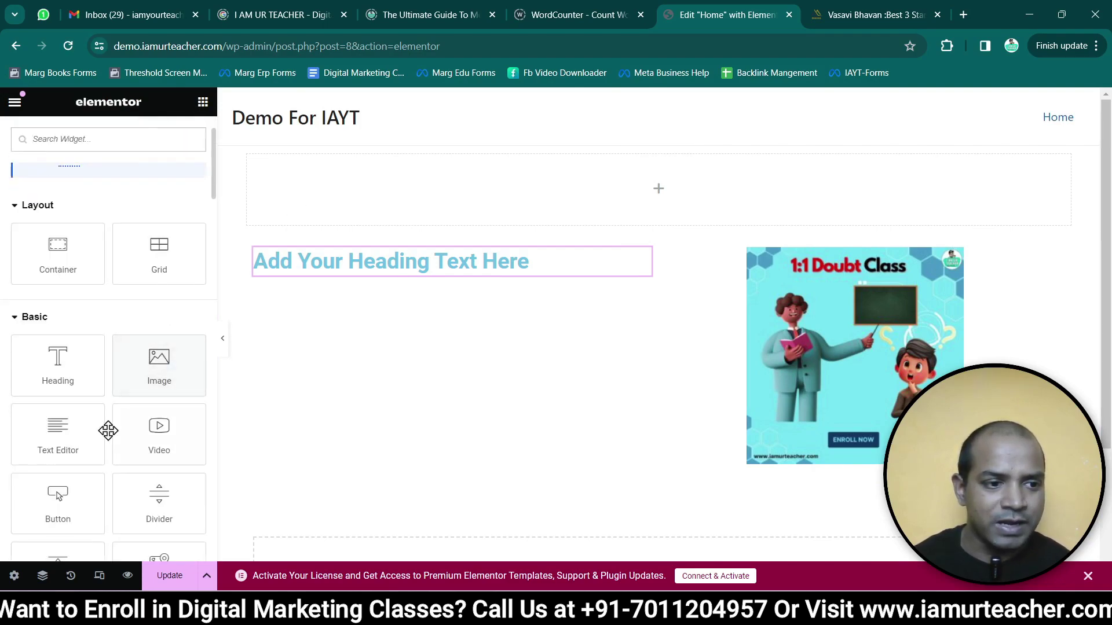
{"action": "left_click_drag", "start_coordinate": [61, 438], "coordinate": [358, 271]}
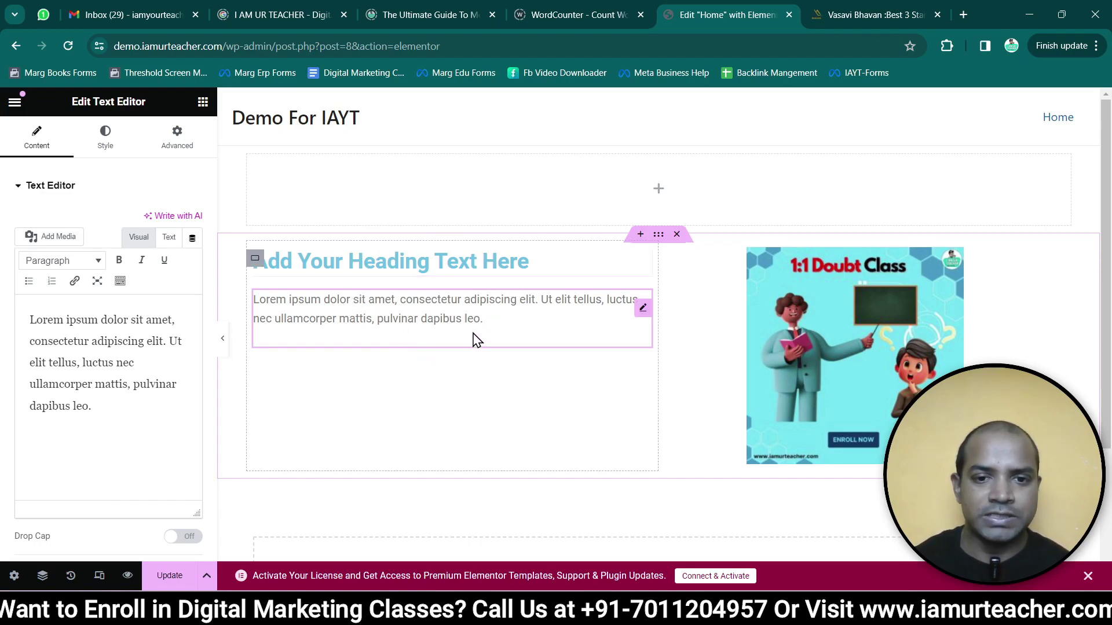
- Add a Button widget below the text in the left column
{"action": "left_click", "coordinate": [203, 103]}
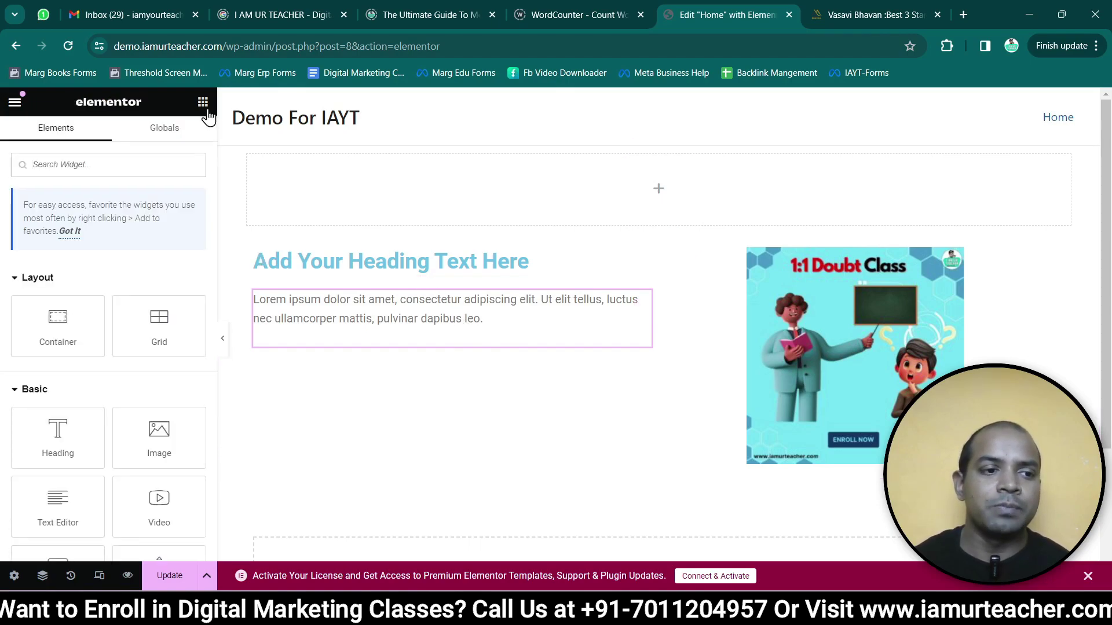
{"action": "scroll", "coordinate": [137, 340], "scroll_direction": "down", "scroll_amount": 1}
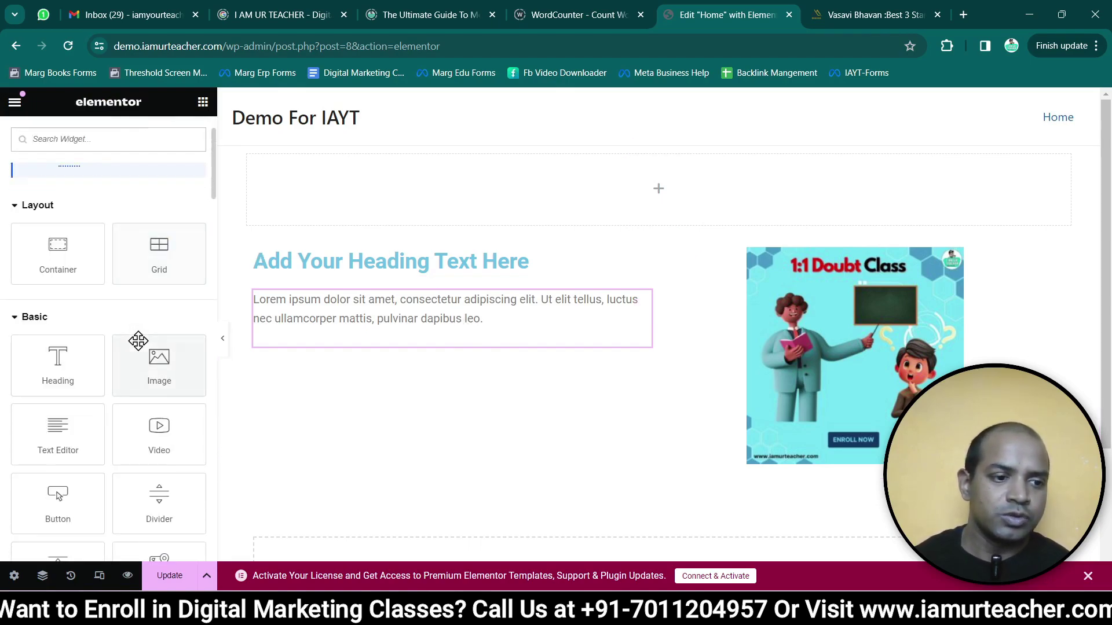
{"action": "left_click_drag", "start_coordinate": [66, 505], "coordinate": [316, 351]}
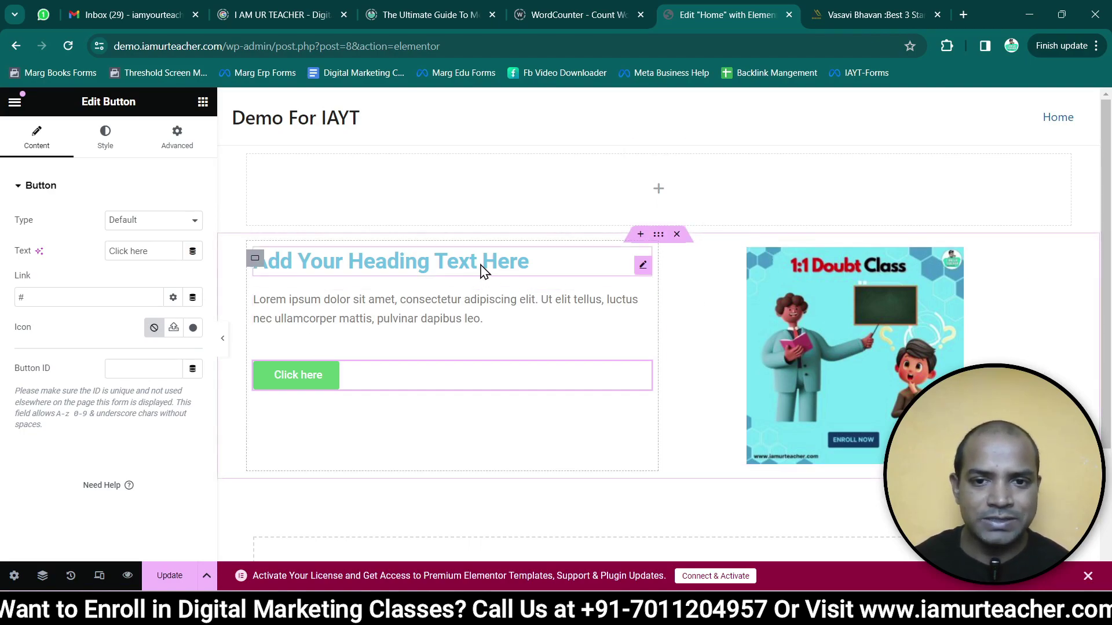
- Open the heading, text and button widgets in turn to view their content settings
{"action": "left_click", "coordinate": [382, 268]}
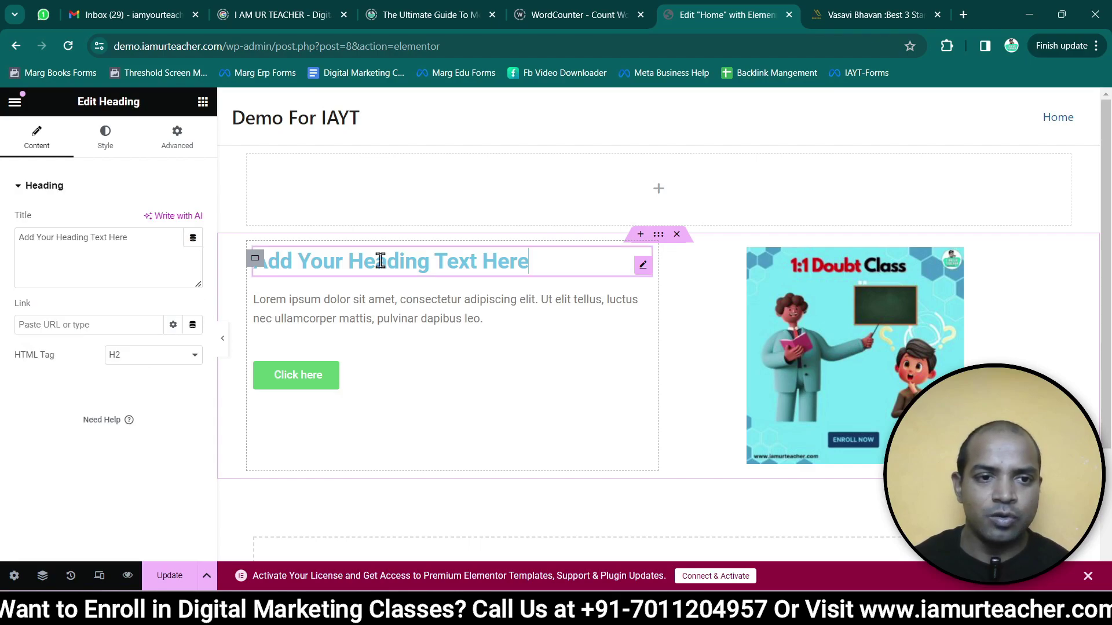
{"action": "left_click", "coordinate": [405, 316]}
{"action": "left_click", "coordinate": [416, 271]}
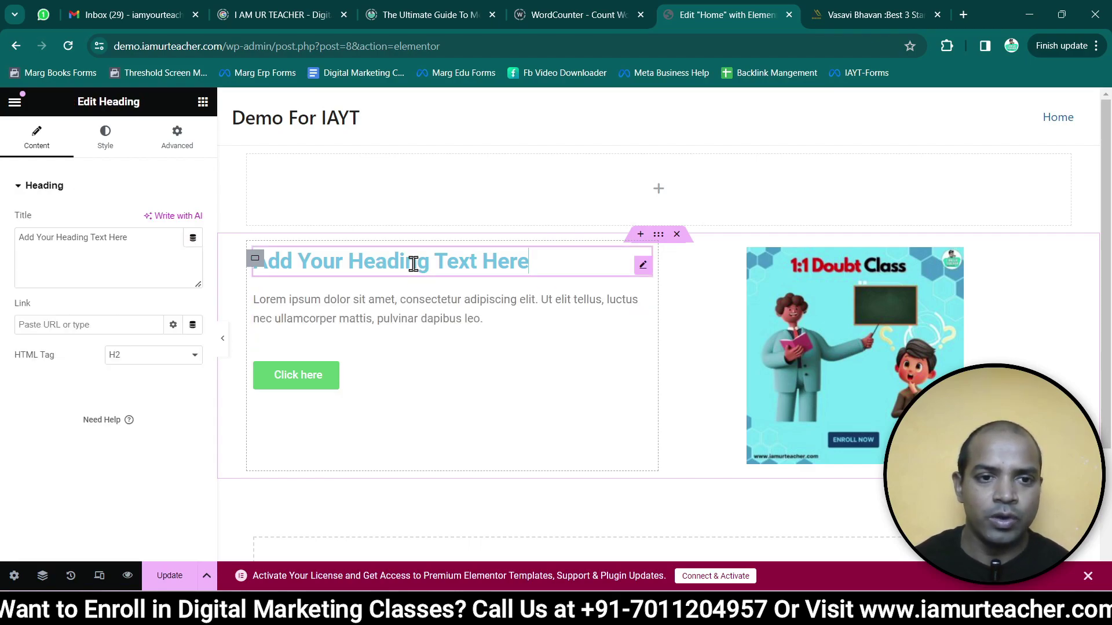
{"action": "left_click", "coordinate": [416, 312]}
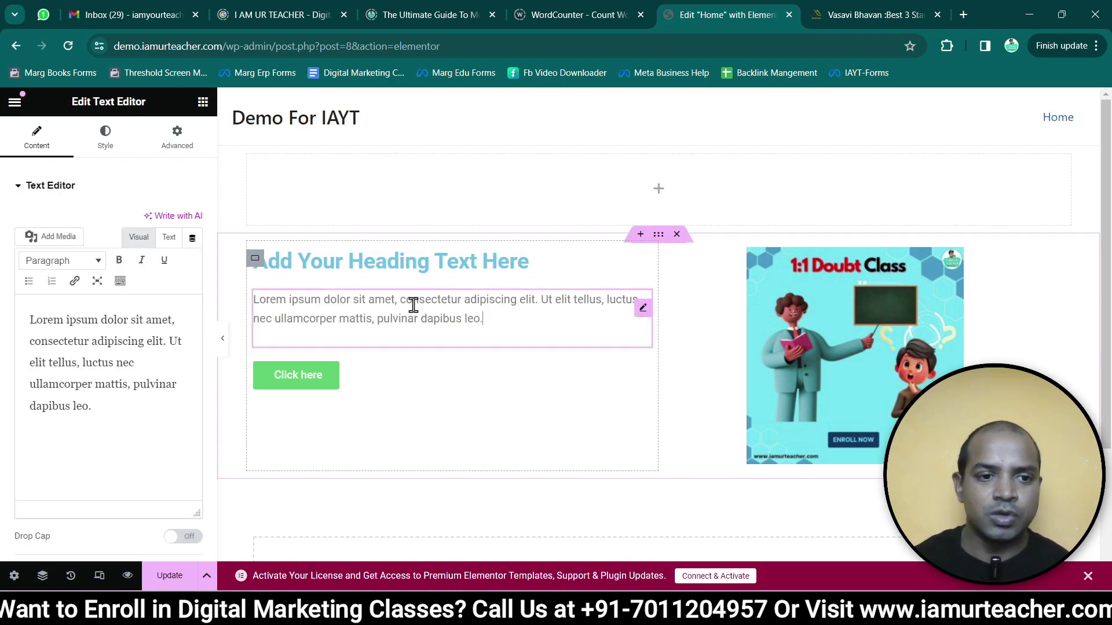
{"action": "left_click", "coordinate": [304, 388]}
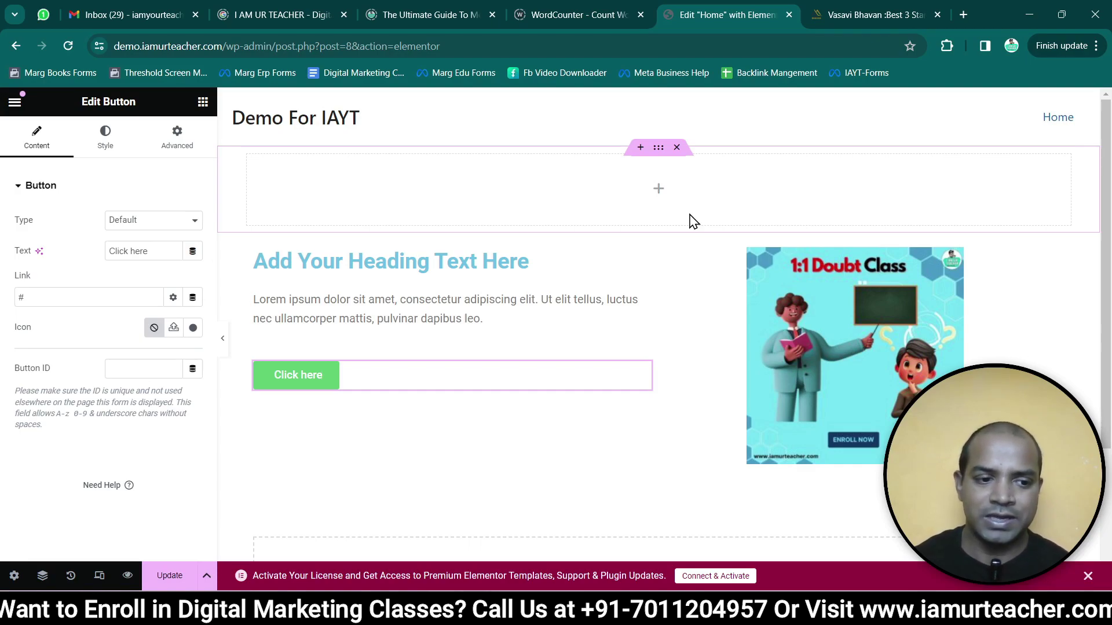
- Save the page changes with Update and load demo.iamurteacher.com in the other browser tab to check the live page
{"action": "left_click", "coordinate": [169, 575]}
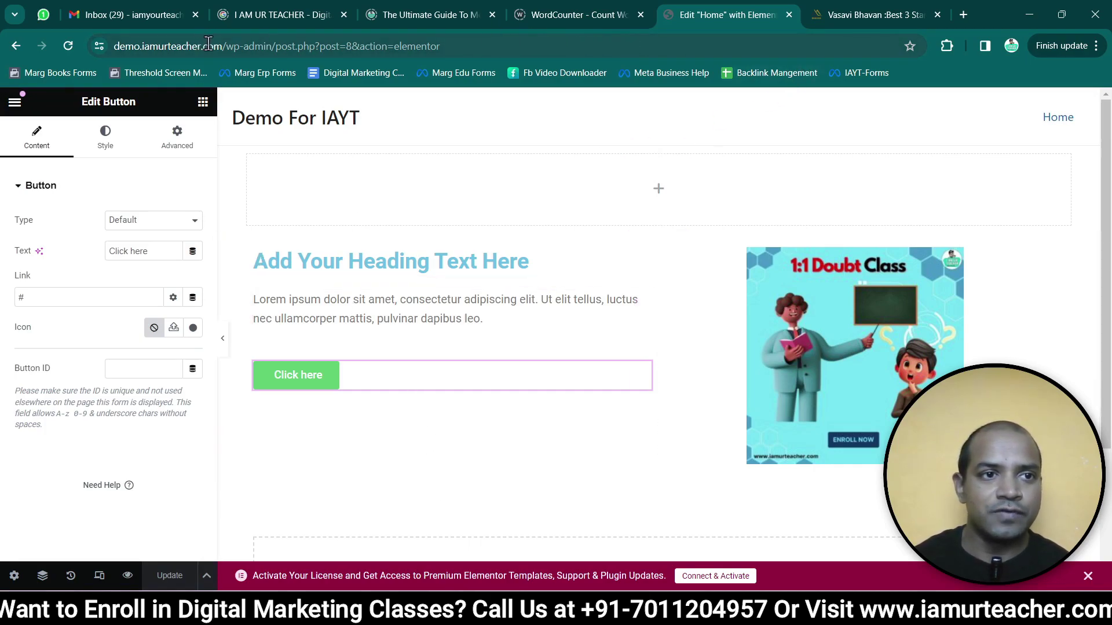
{"action": "left_click_drag", "start_coordinate": [222, 44], "coordinate": [877, 22]}
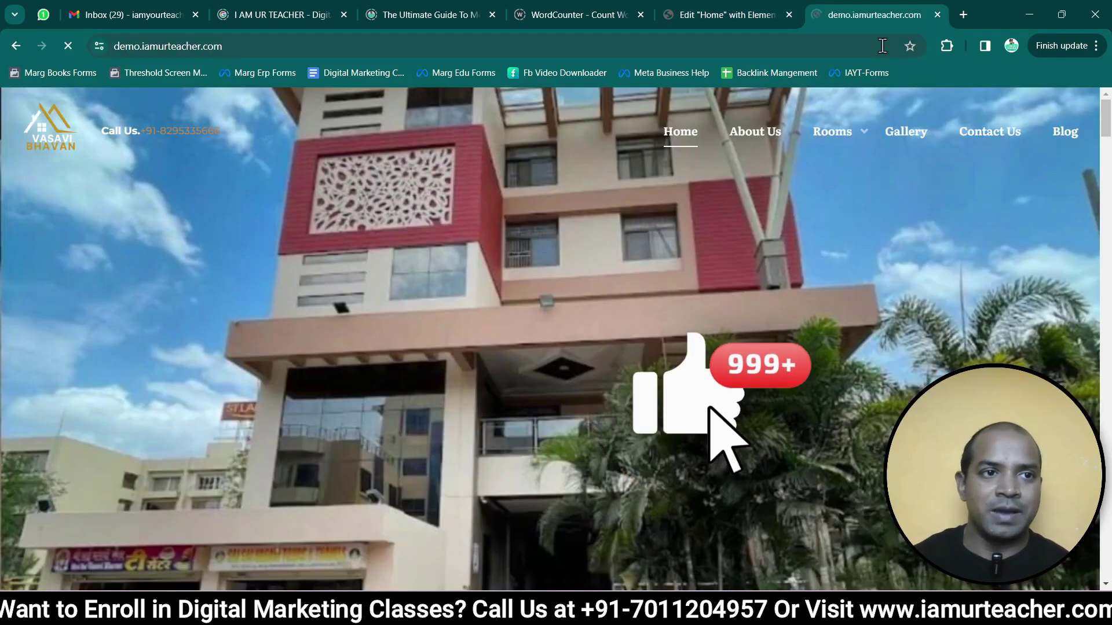